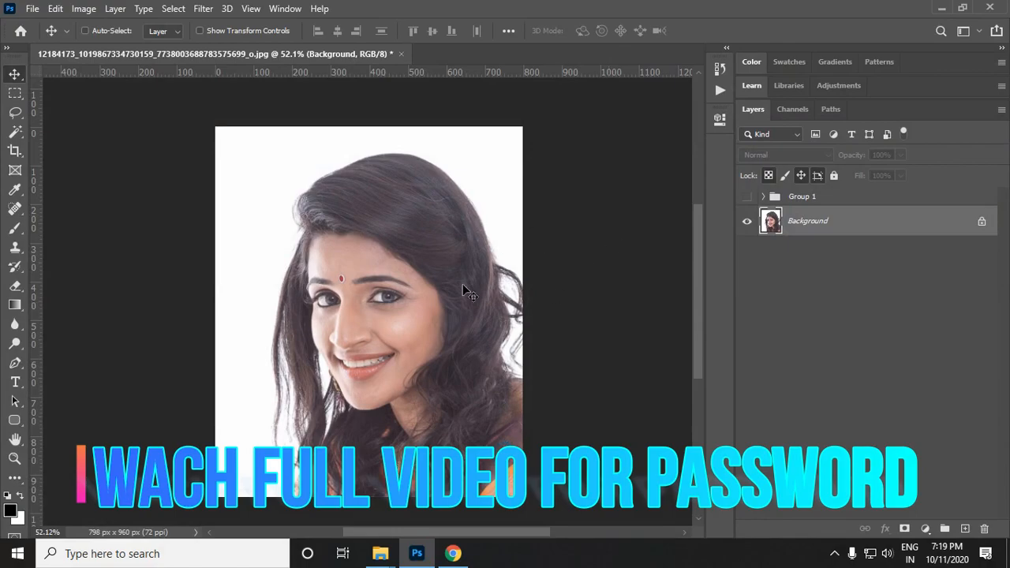
# Step: Show Group 1 and examine the handwriting-style effect on the portrait's face up close
pyautogui.click(747, 196)
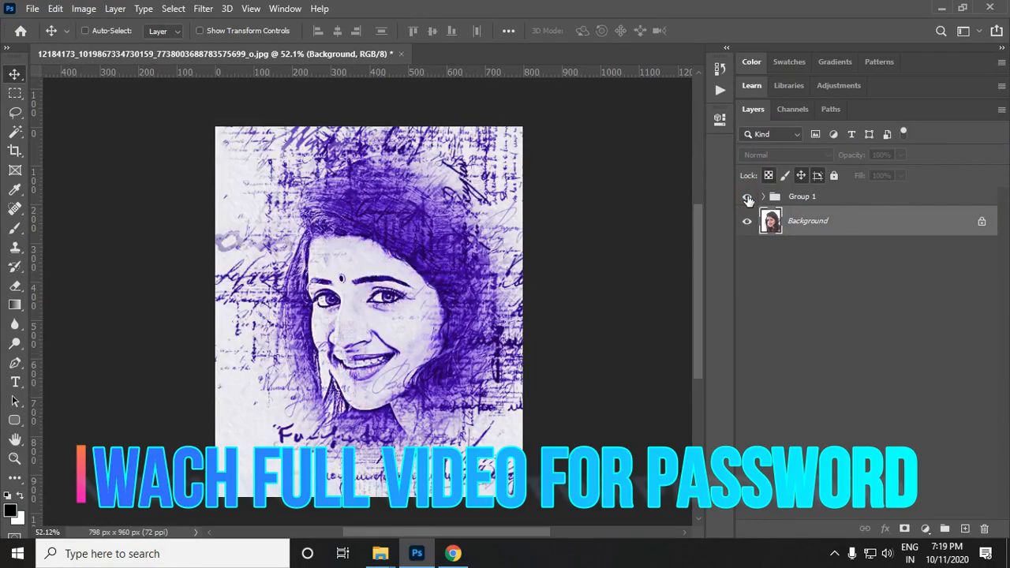
pyautogui.press('z')
pyautogui.moveTo(386, 299); pyautogui.dragTo(409, 295)
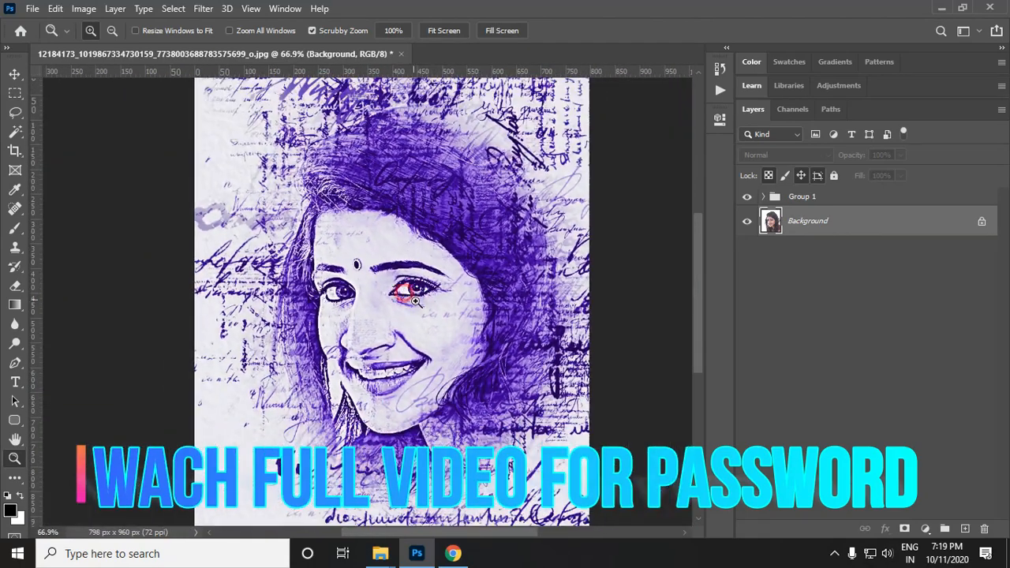
pyautogui.moveTo(436, 333); pyautogui.dragTo(449, 340)
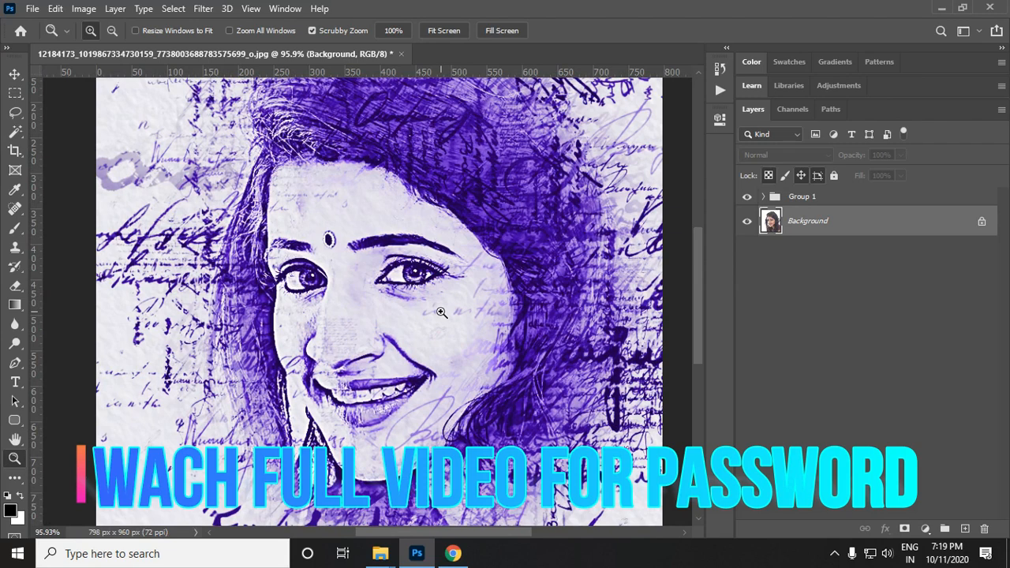
pyautogui.moveTo(445, 329); pyautogui.dragTo(431, 324)
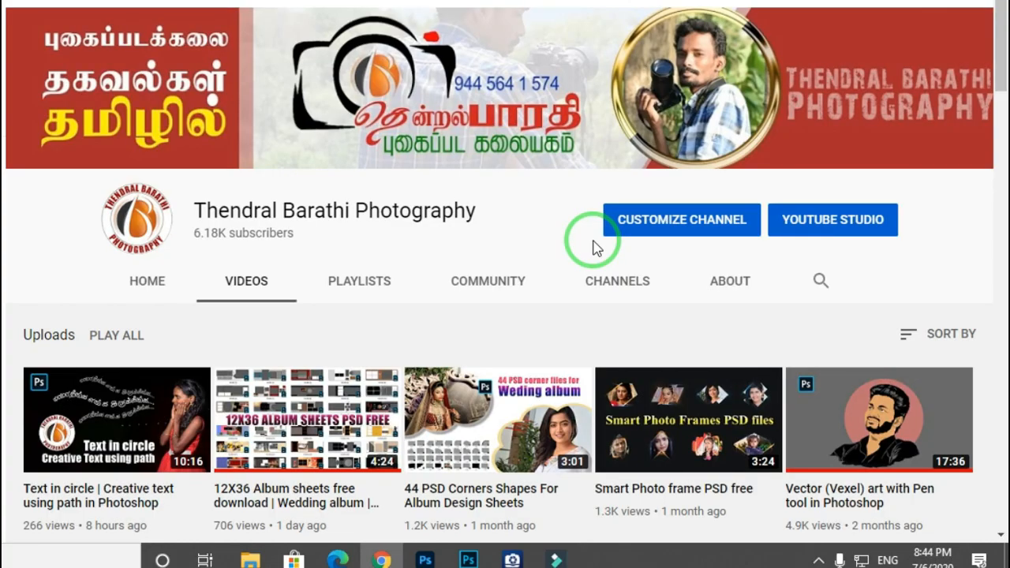
# Step: Browse the uploaded videos on the photography YouTube channel's page
pyautogui.scroll(-15, 594, 246)
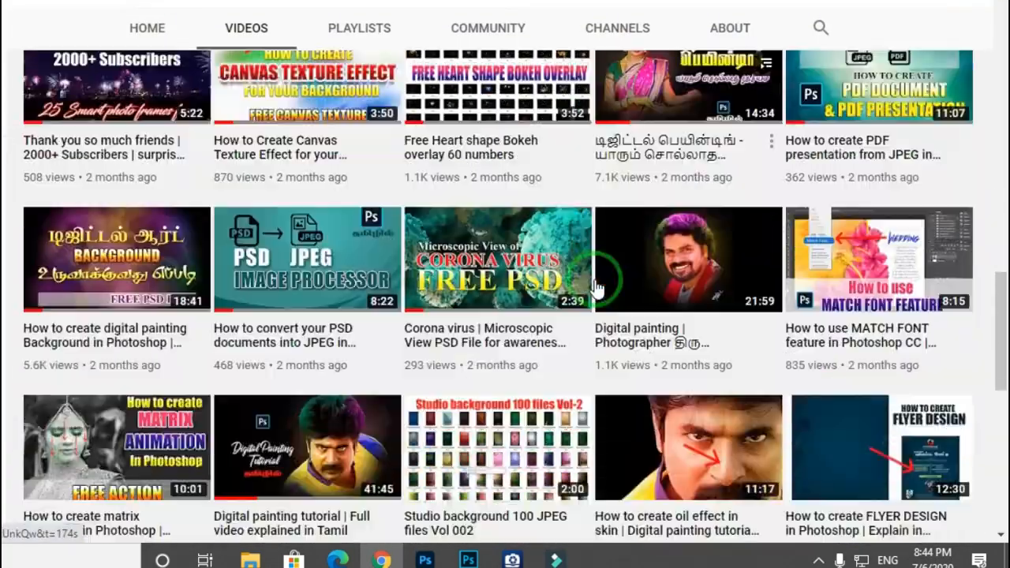
pyautogui.scroll(-10, 596, 289)
pyautogui.scroll(-2, 596, 280)
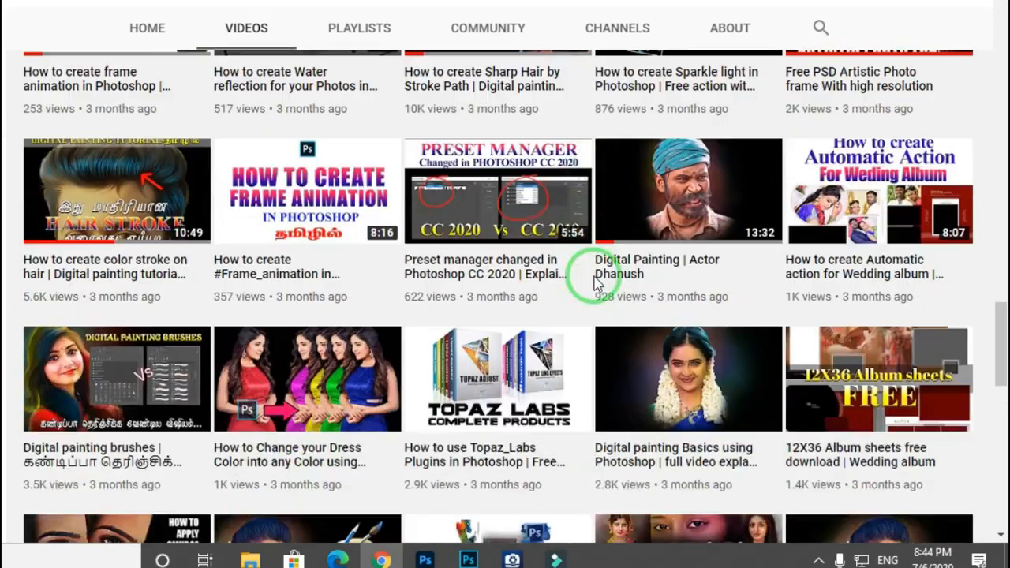
pyautogui.scroll(-3, 596, 284)
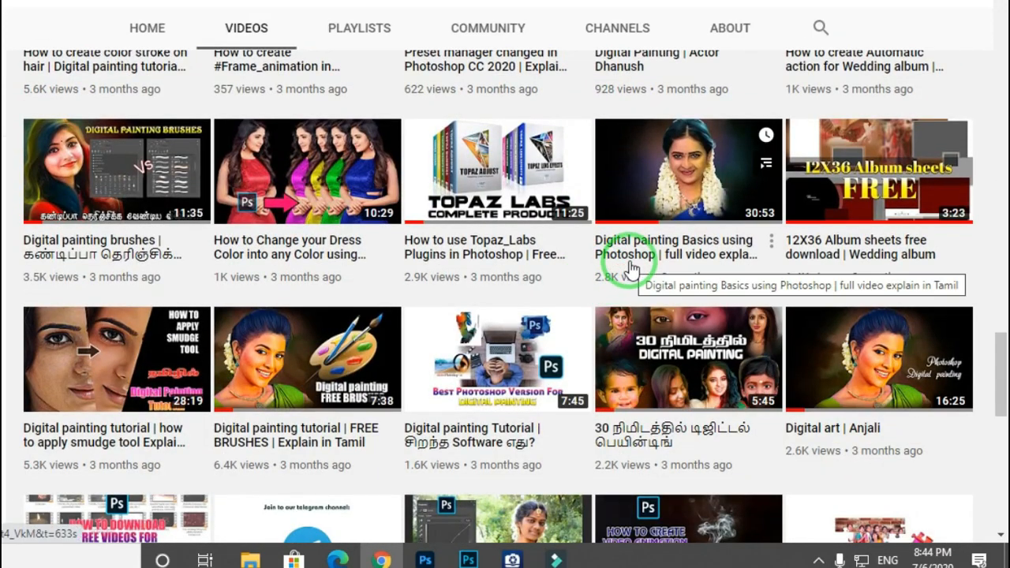
pyautogui.scroll(-3, 631, 268)
pyautogui.scroll(-3, 631, 269)
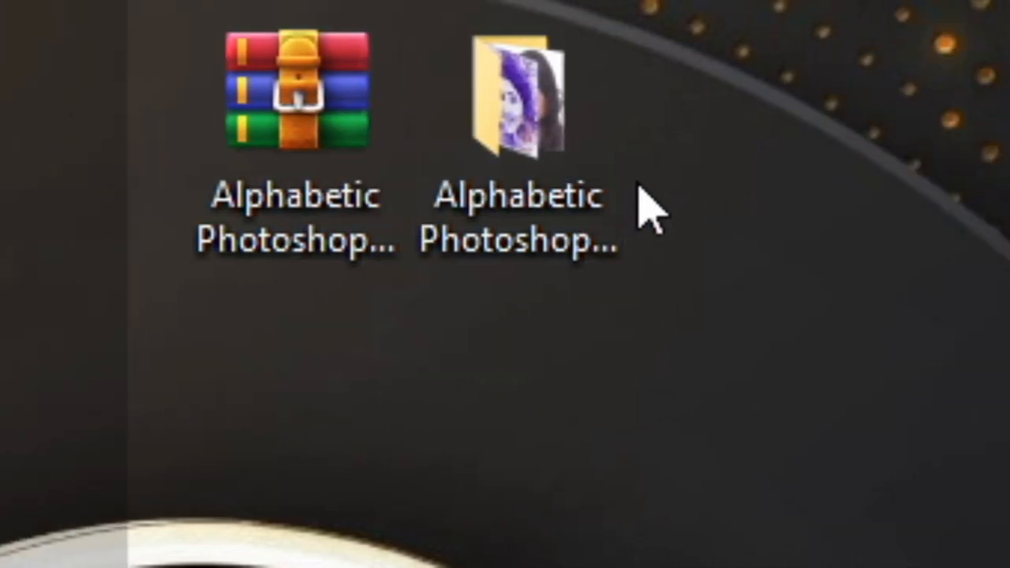
# Step: Open the Alphabetic Photoshop folder on the desktop and preview its input and Output images
pyautogui.click(730, 166)
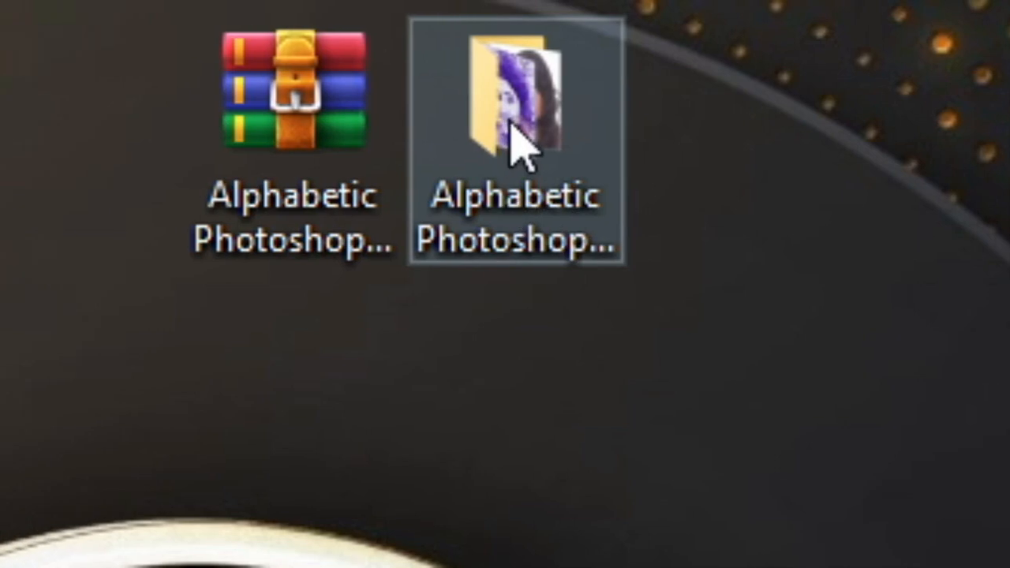
pyautogui.doubleClick(517, 146)
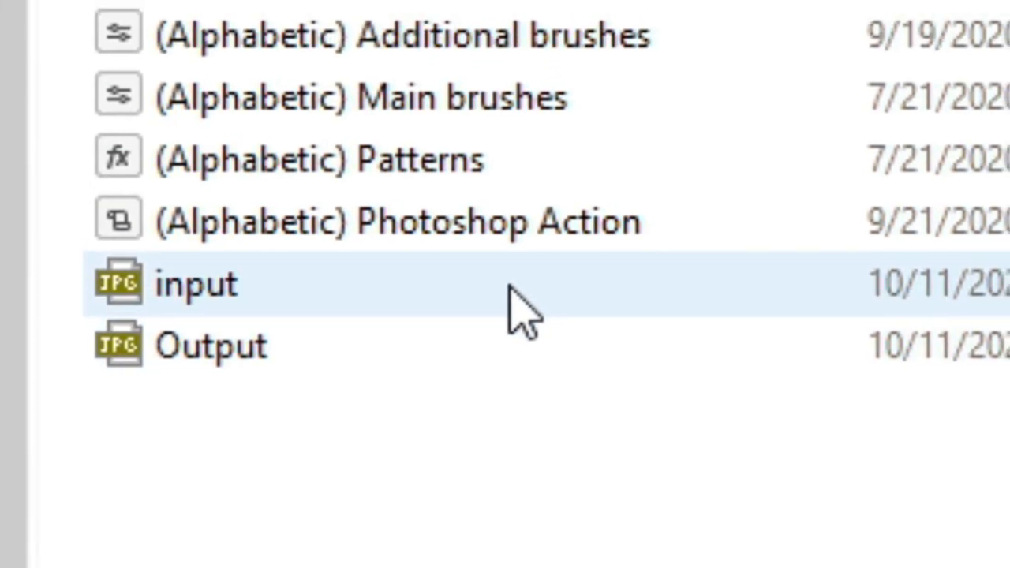
pyautogui.doubleClick(509, 288)
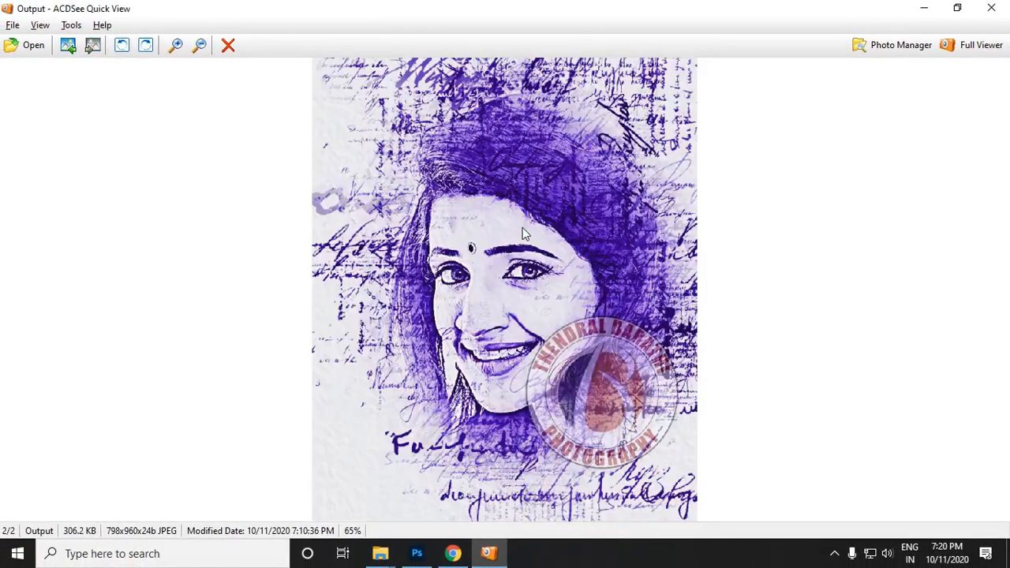
pyautogui.scroll(1, 522, 228)
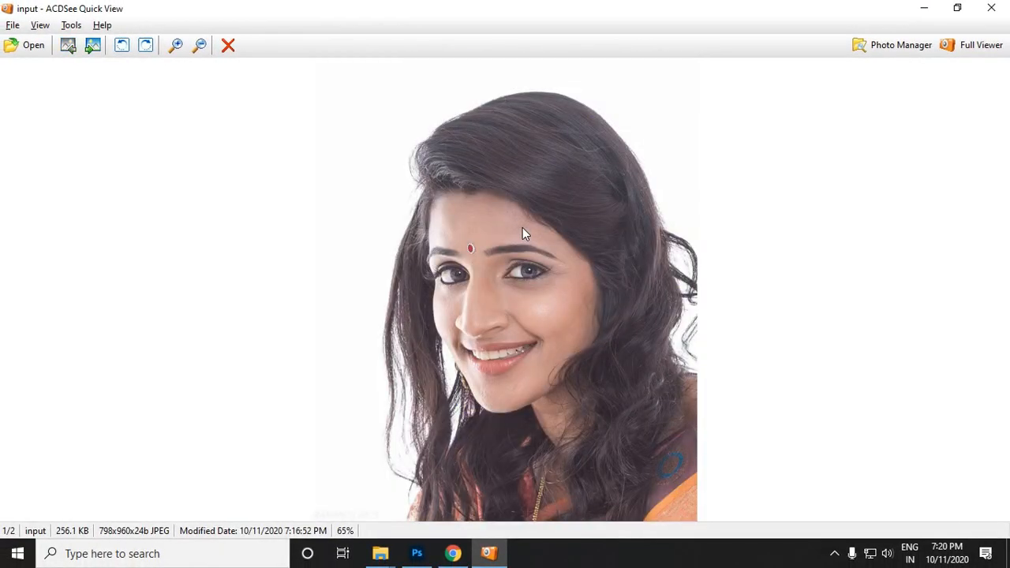
pyautogui.press('Escape')
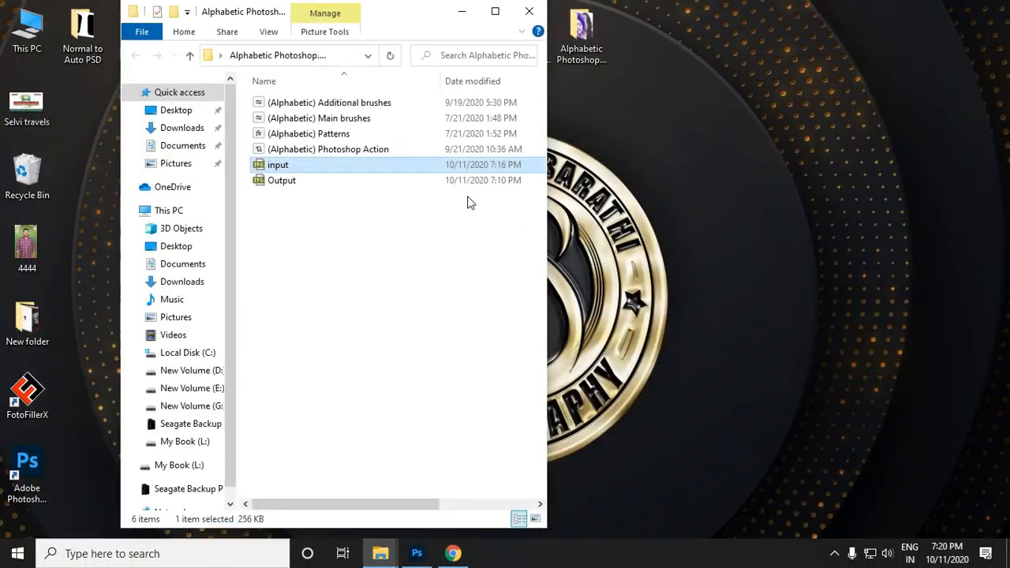
# Step: Maximize the folder window and examine the Alphabetic brush, pattern and Photoshop action files
pyautogui.doubleClick(394, 21)
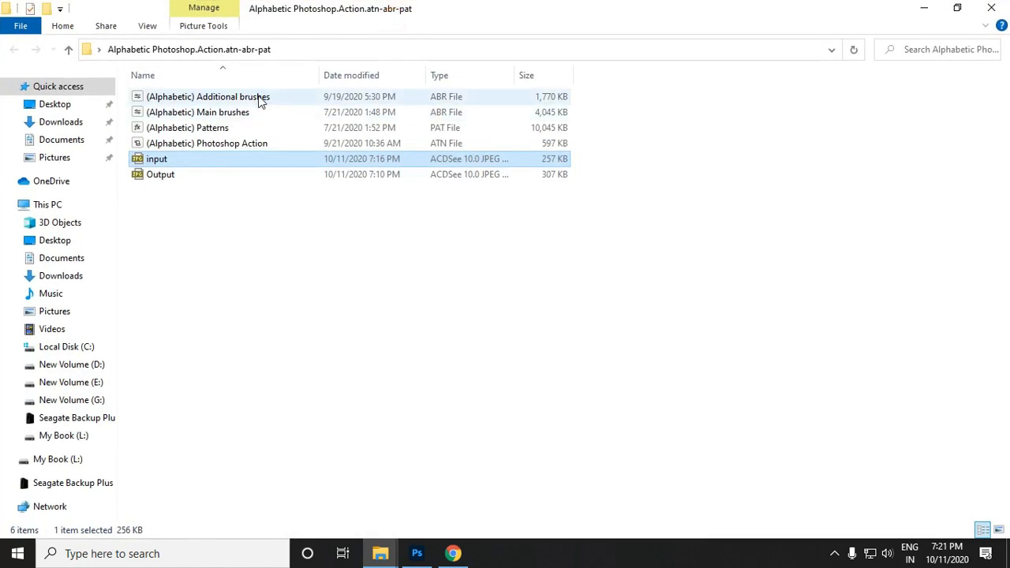
pyautogui.click(260, 97)
pyautogui.click(278, 115)
pyautogui.click(287, 127)
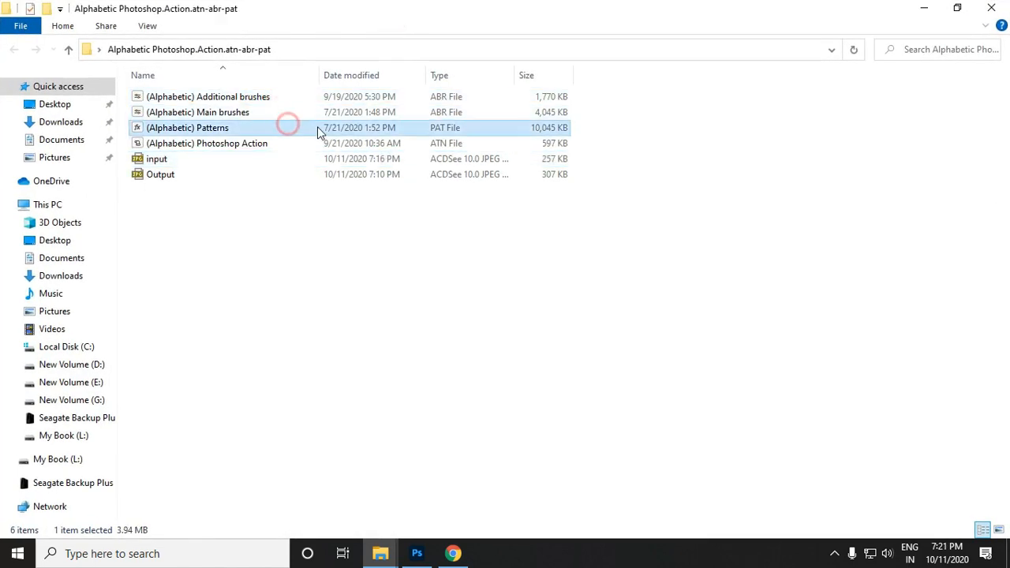
pyautogui.click(293, 142)
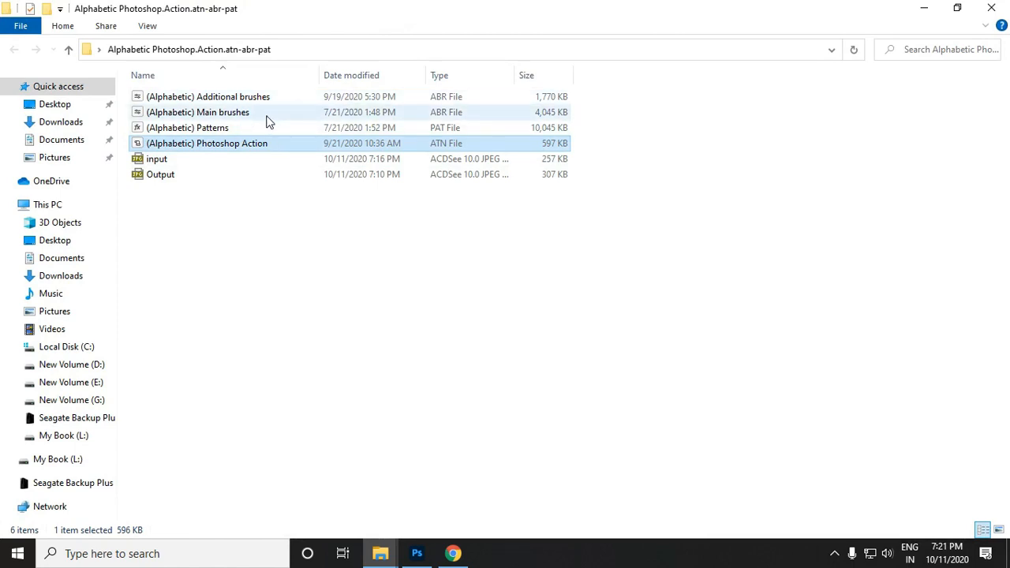
pyautogui.click(282, 115)
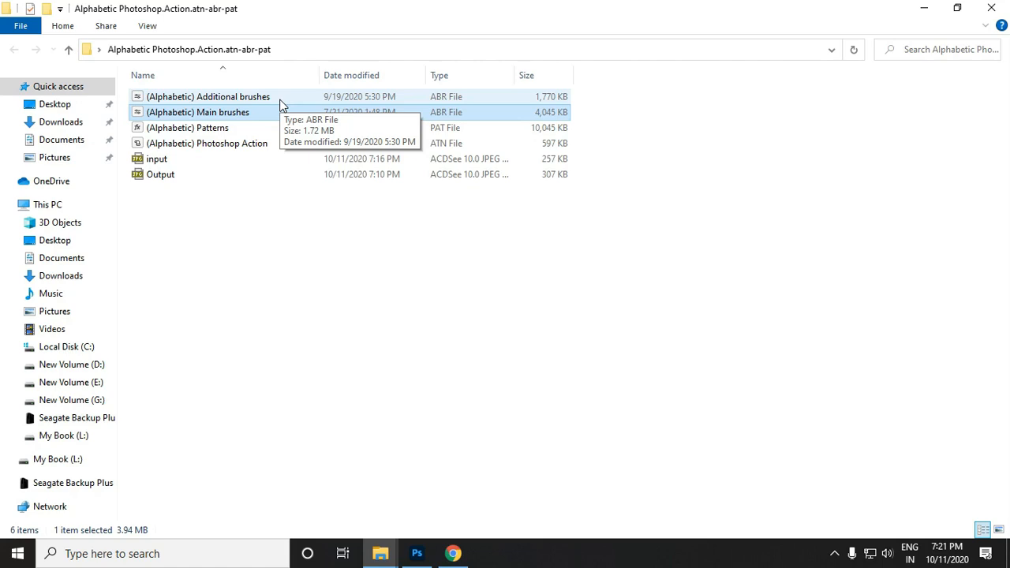
pyautogui.click(256, 129)
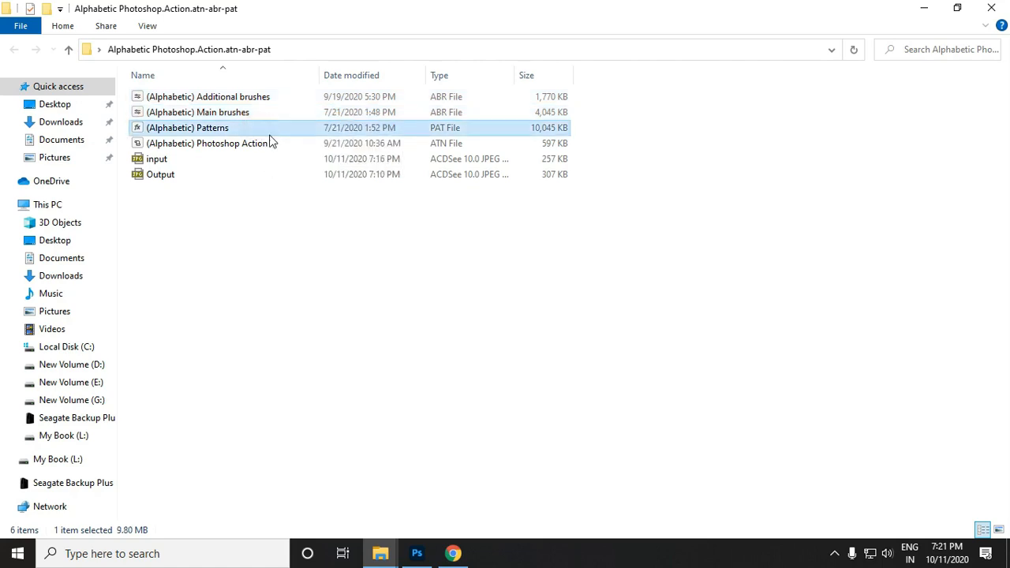
pyautogui.click(272, 144)
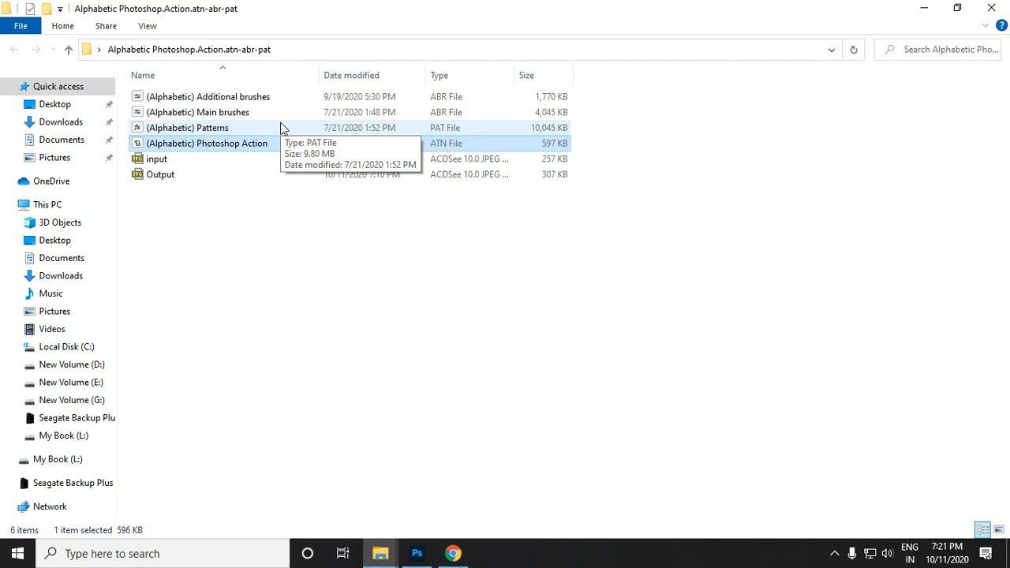
pyautogui.rightClick(242, 97)
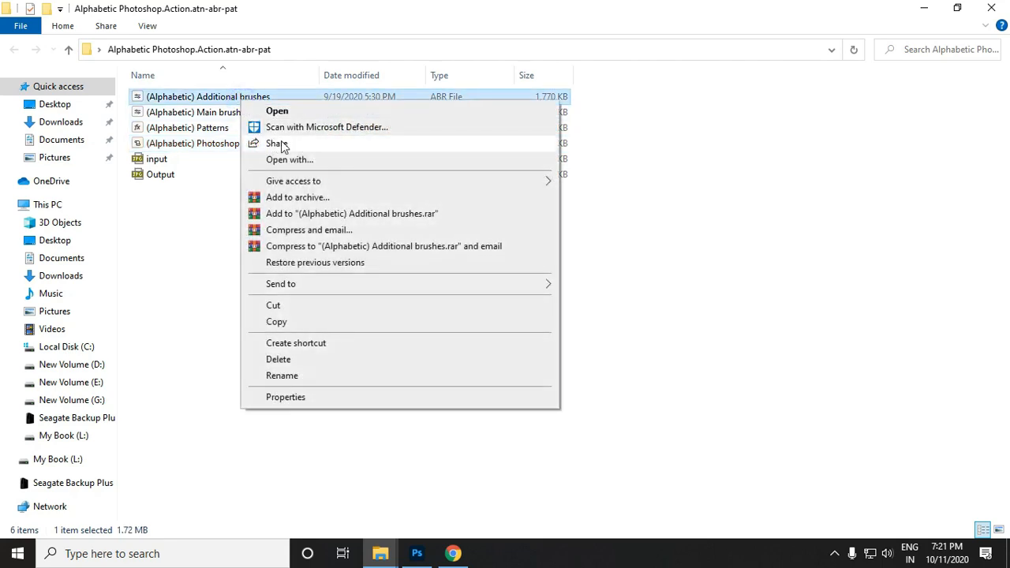
pyautogui.click(387, 160)
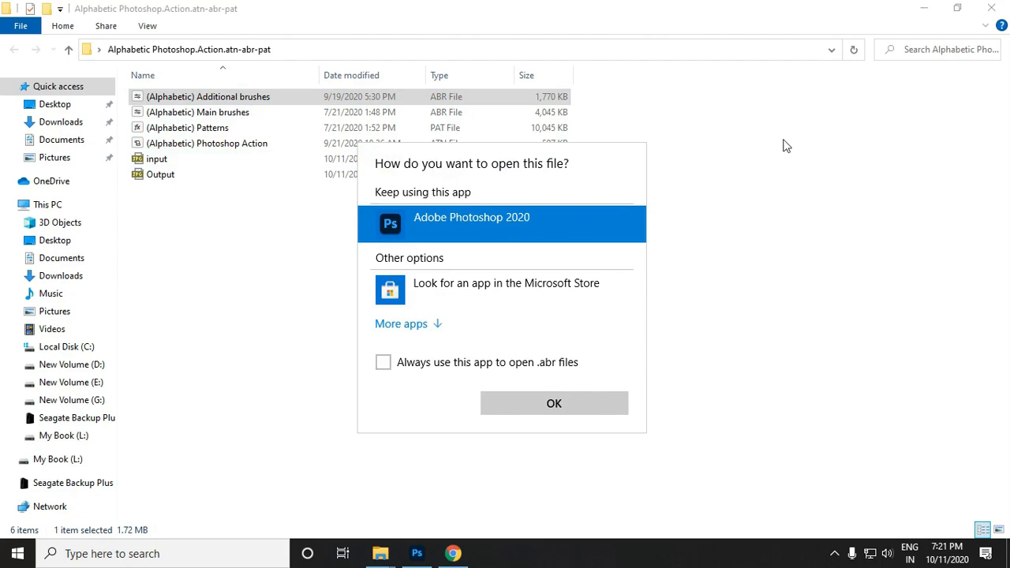
pyautogui.click(777, 249)
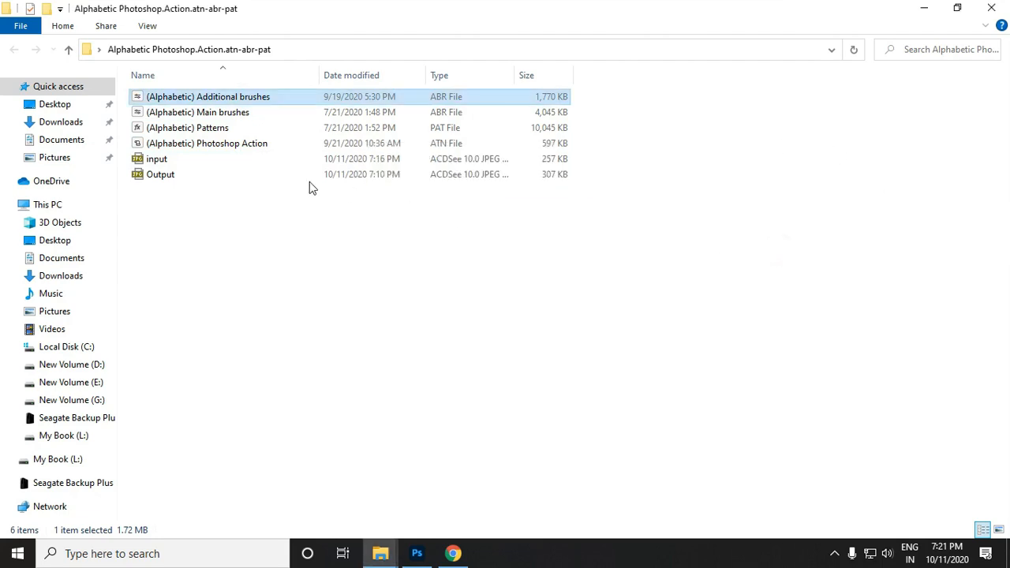
pyautogui.click(227, 114)
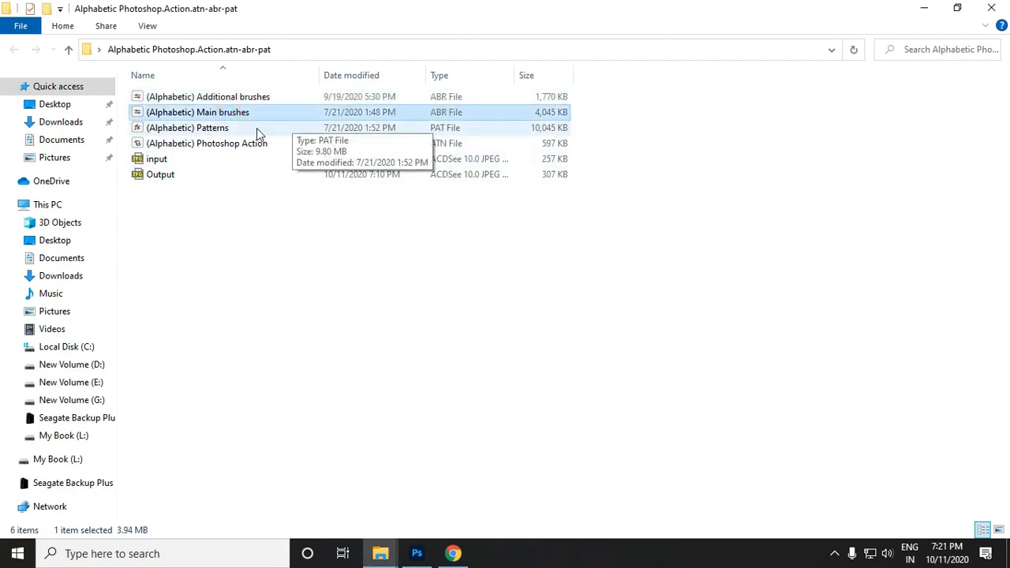
pyautogui.click(257, 128)
pyautogui.click(272, 144)
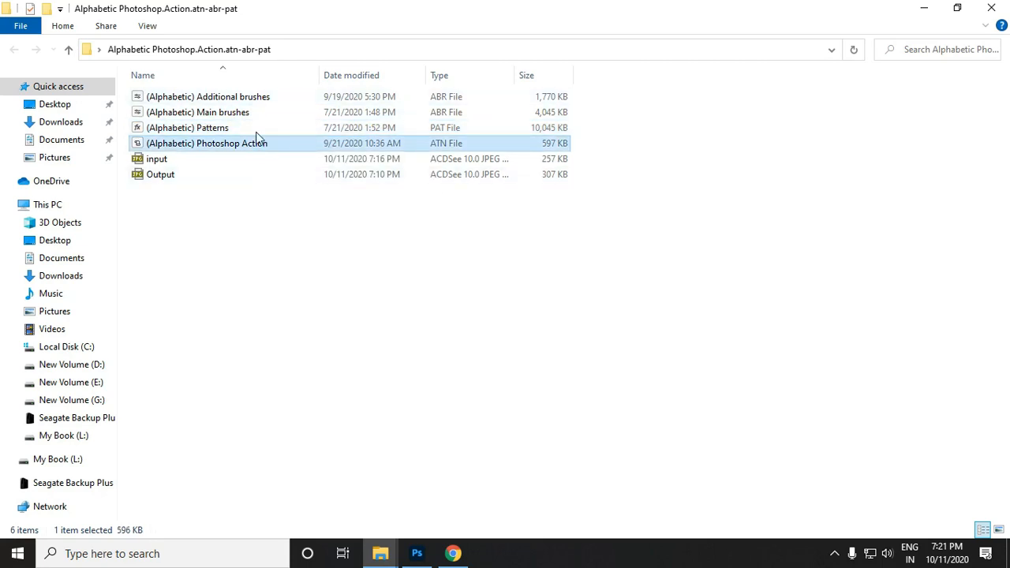
# Step: Switch to Photoshop and delete Group 1 so that only the original Background photo is left
pyautogui.click(419, 552)
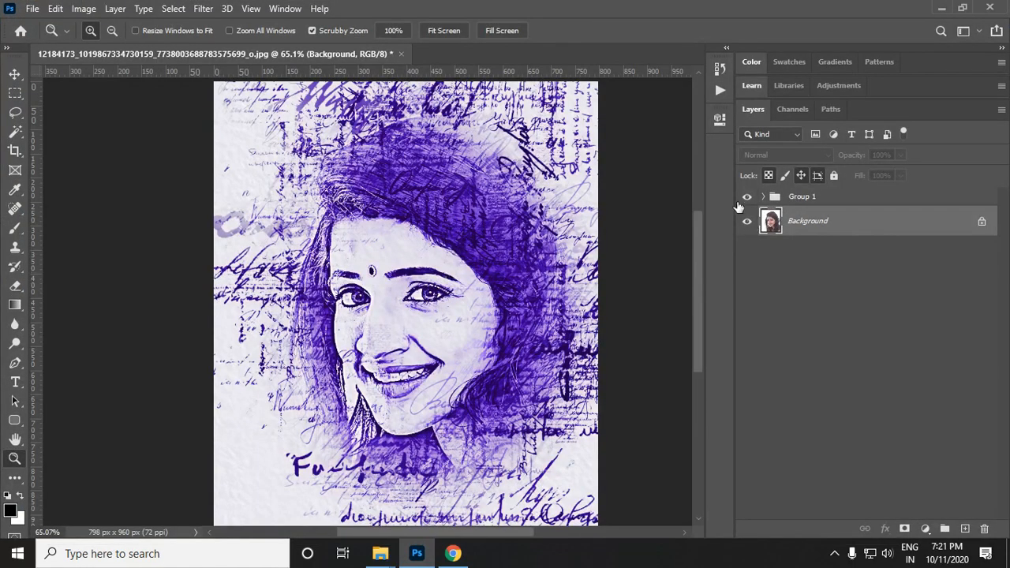
pyautogui.click(795, 199)
pyautogui.press('Delete')
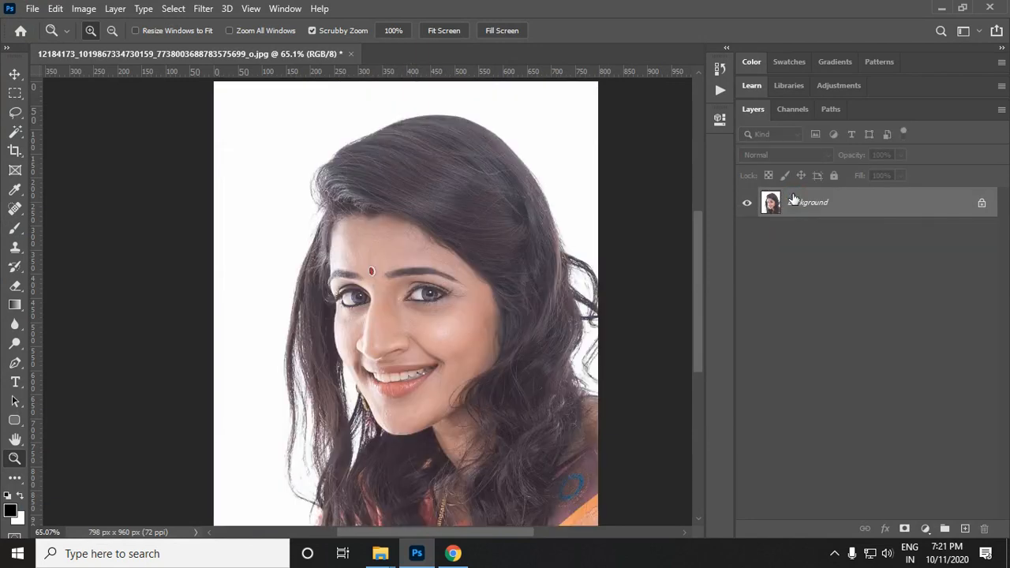
pyautogui.moveTo(496, 286); pyautogui.dragTo(509, 351)
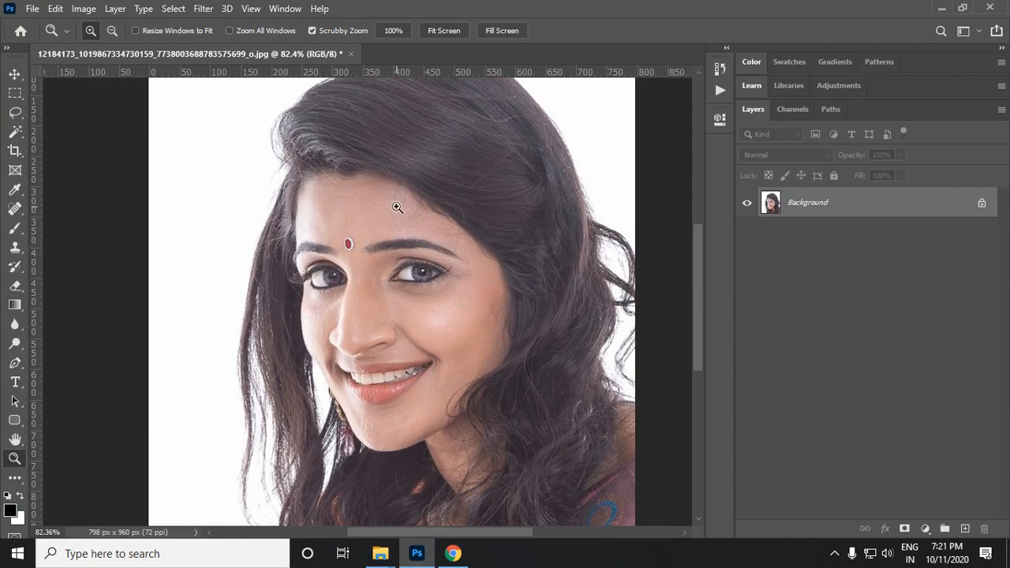
# Step: Look through the (Alphabetic) Additional brushes and Main brushes sets among the Brush tool's presets and collapse both groups
pyautogui.press('b')
pyautogui.rightClick(363, 193)
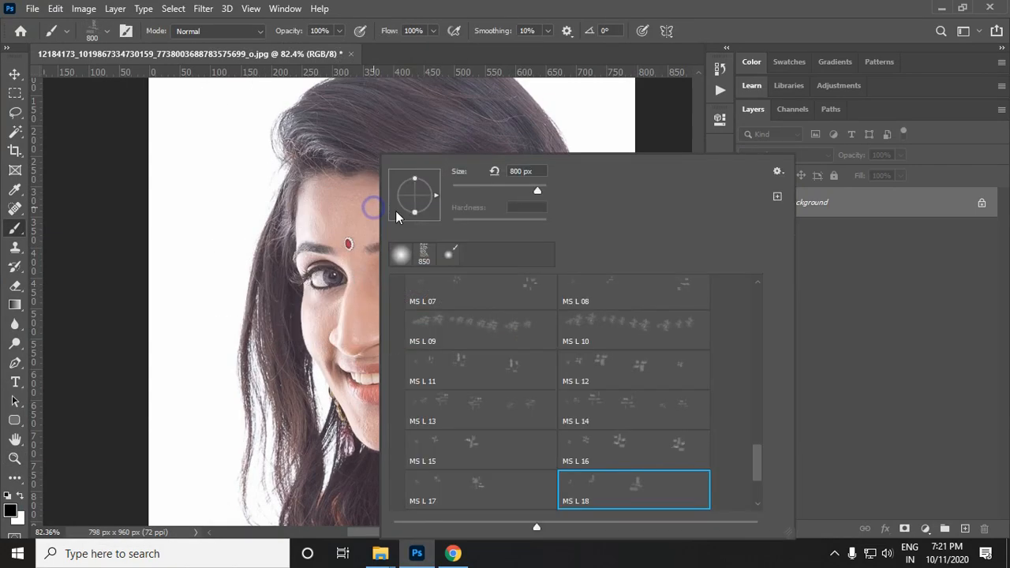
pyautogui.scroll(2, 508, 292)
pyautogui.scroll(6, 507, 292)
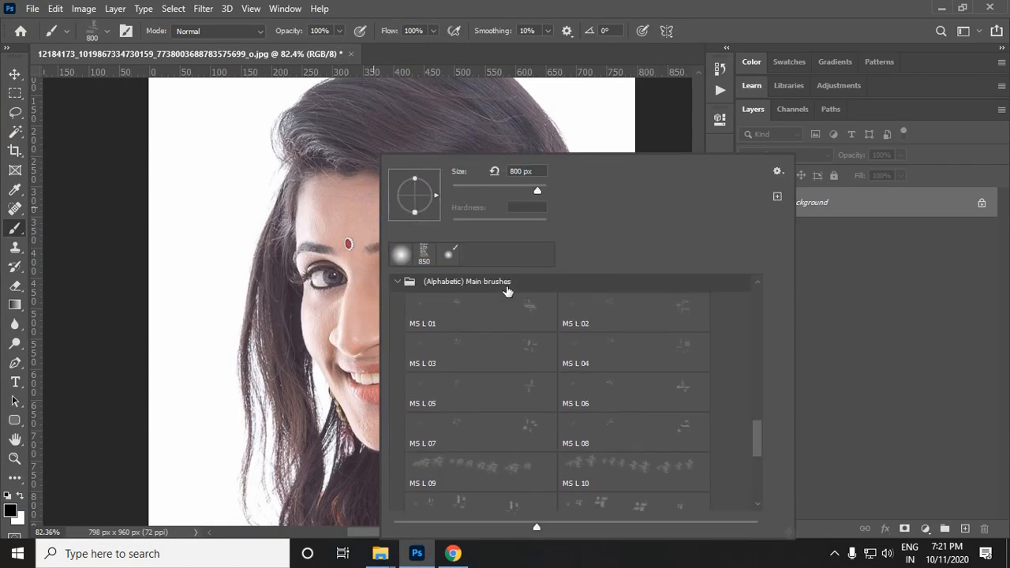
pyautogui.scroll(9, 481, 337)
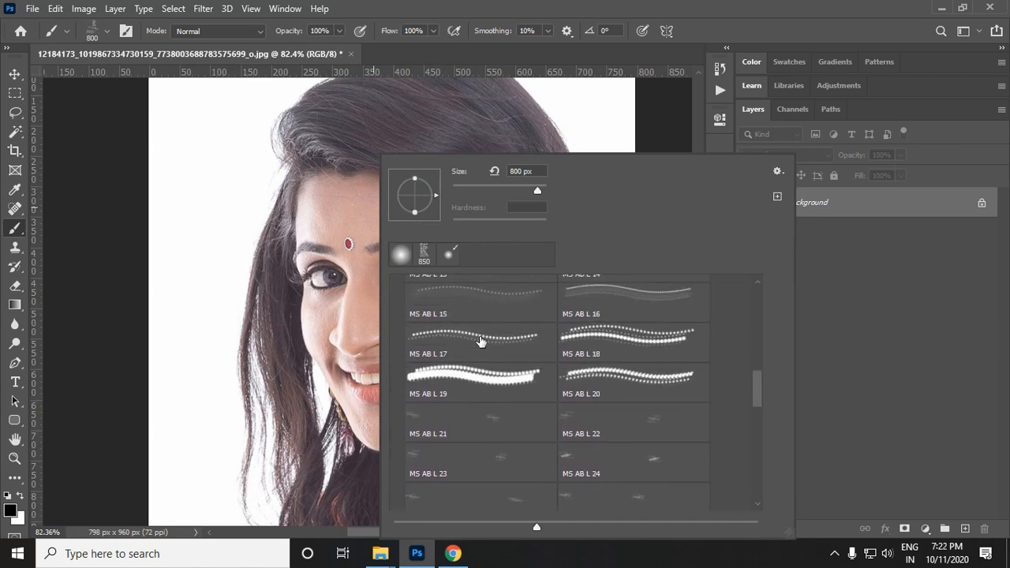
pyautogui.scroll(2, 481, 341)
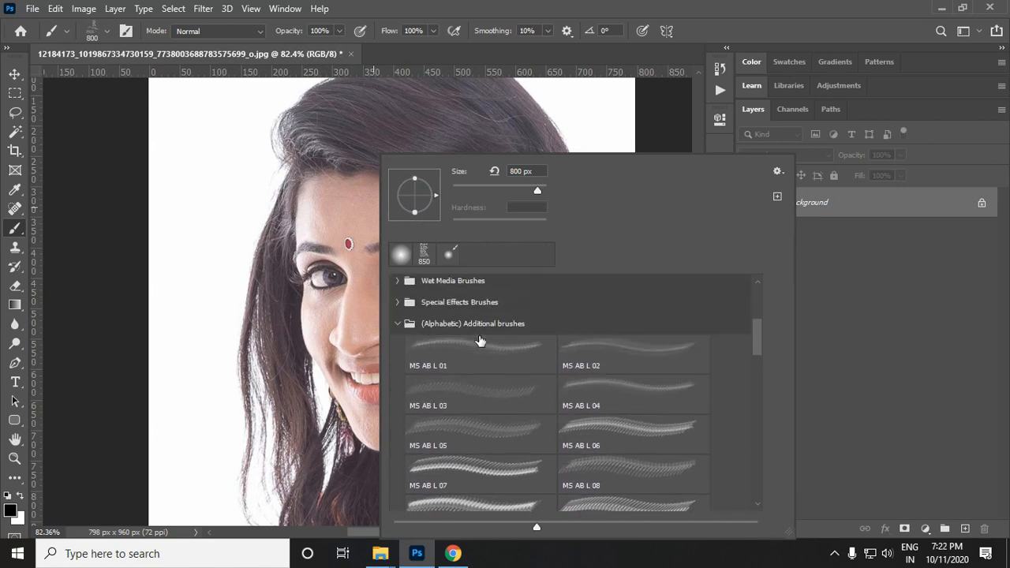
pyautogui.click(399, 324)
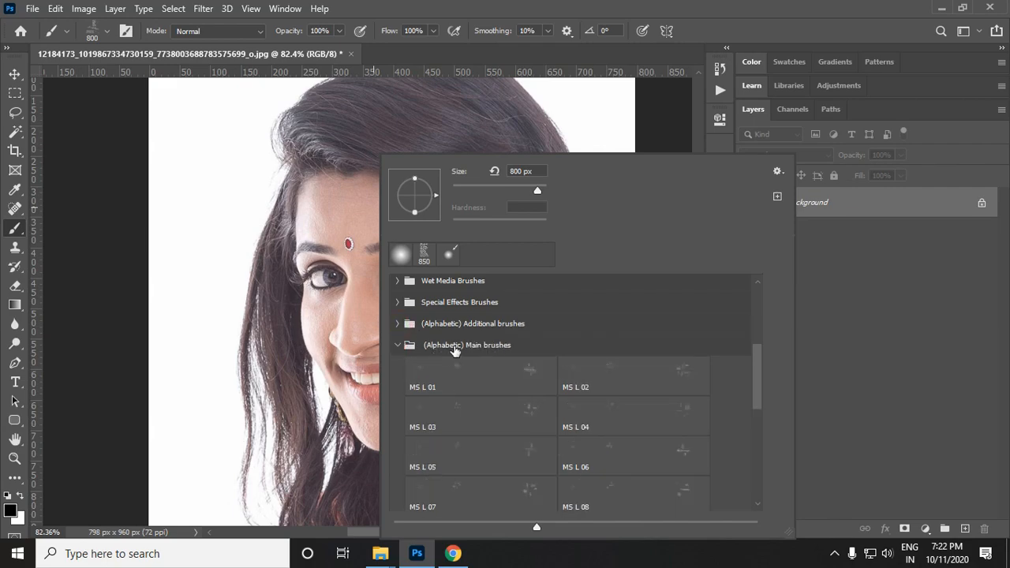
pyautogui.click(399, 345)
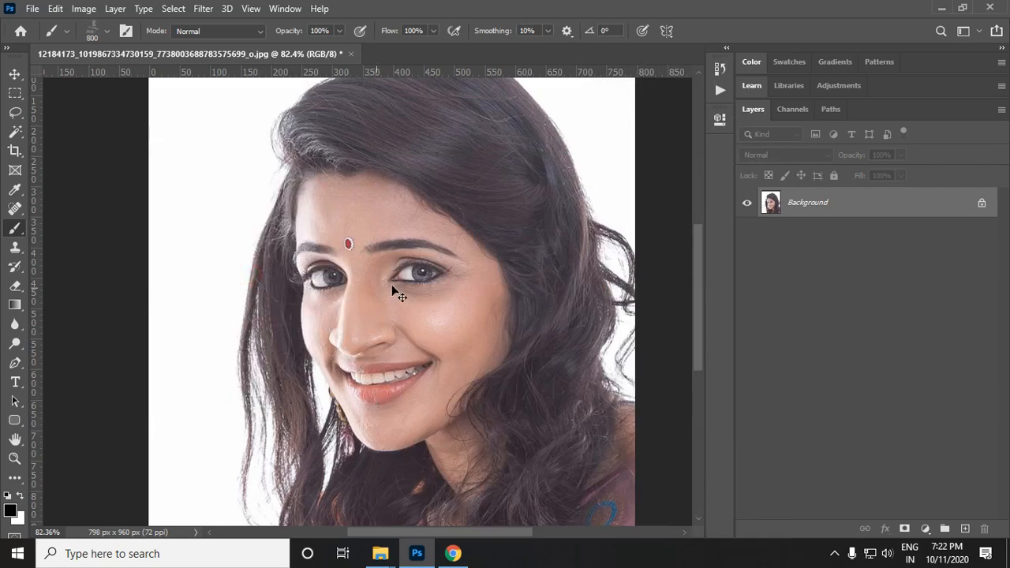
# Step: Check the installed patterns for the MANUSCRIPT (Alphabetic) Patterns set
pyautogui.click(879, 61)
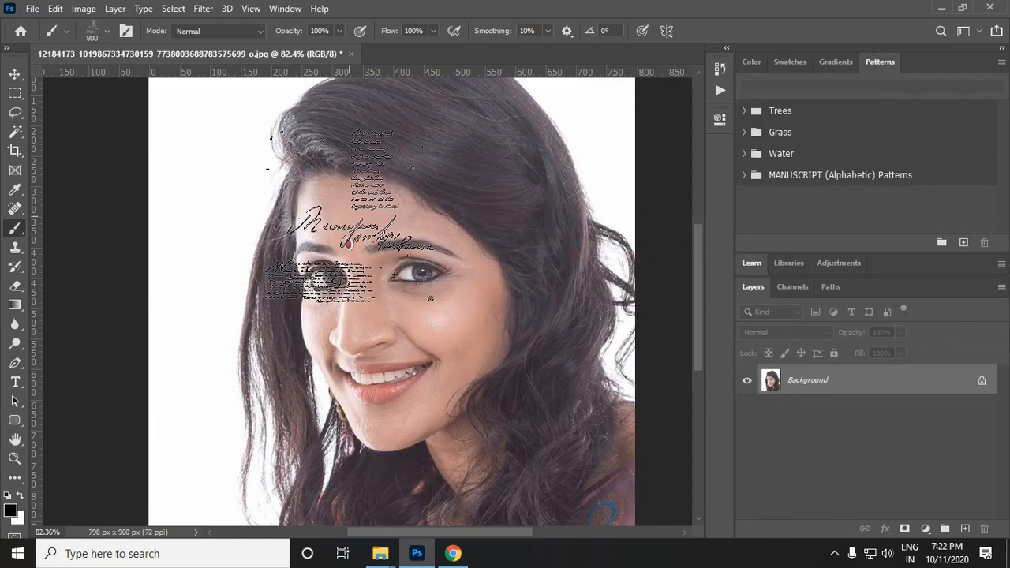
pyautogui.click(888, 63)
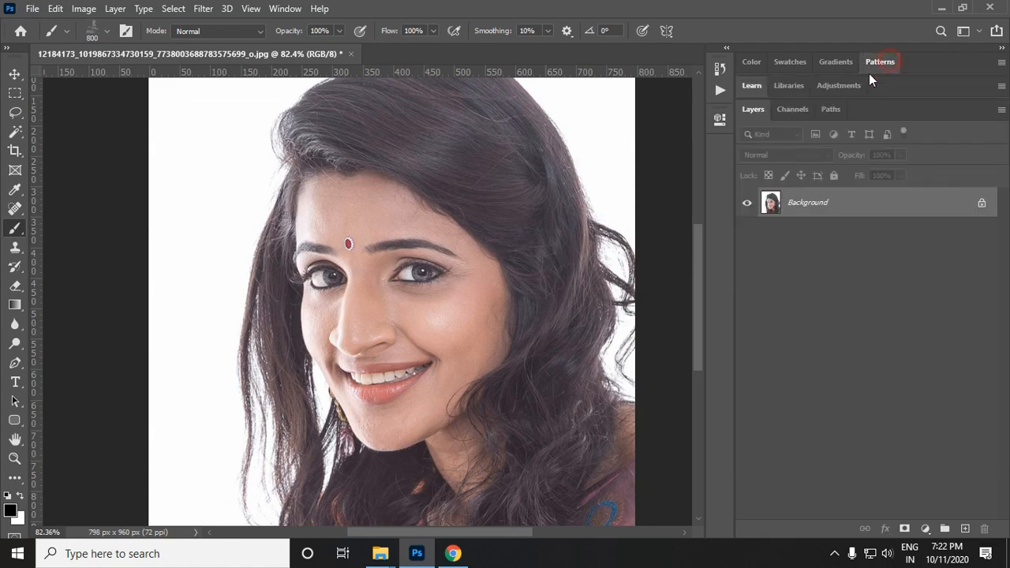
# Step: Pick the Soft Round Pressure Size brush and create a new layer named area above the Background photo
pyautogui.click(719, 90)
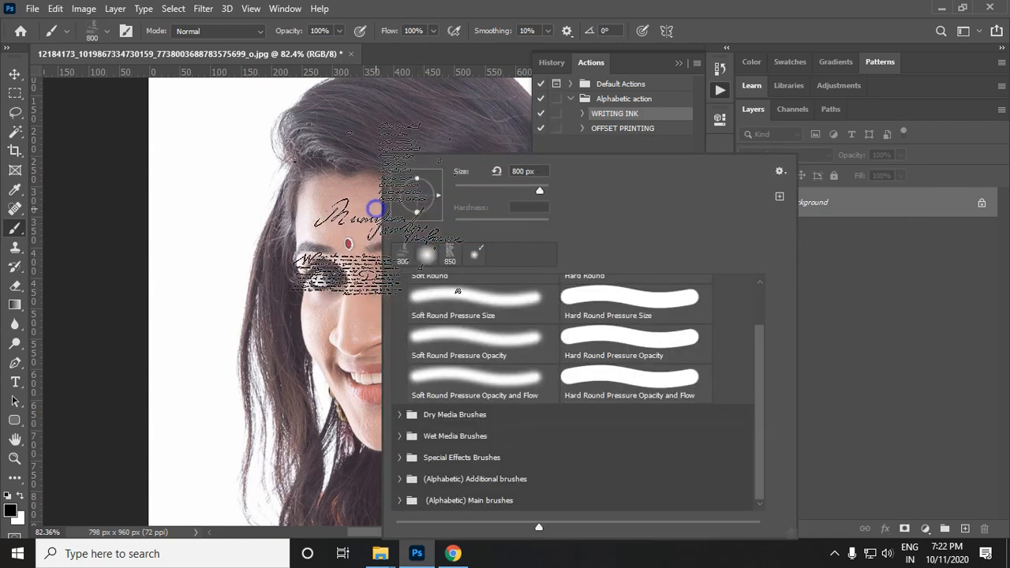
pyautogui.doubleClick(494, 303)
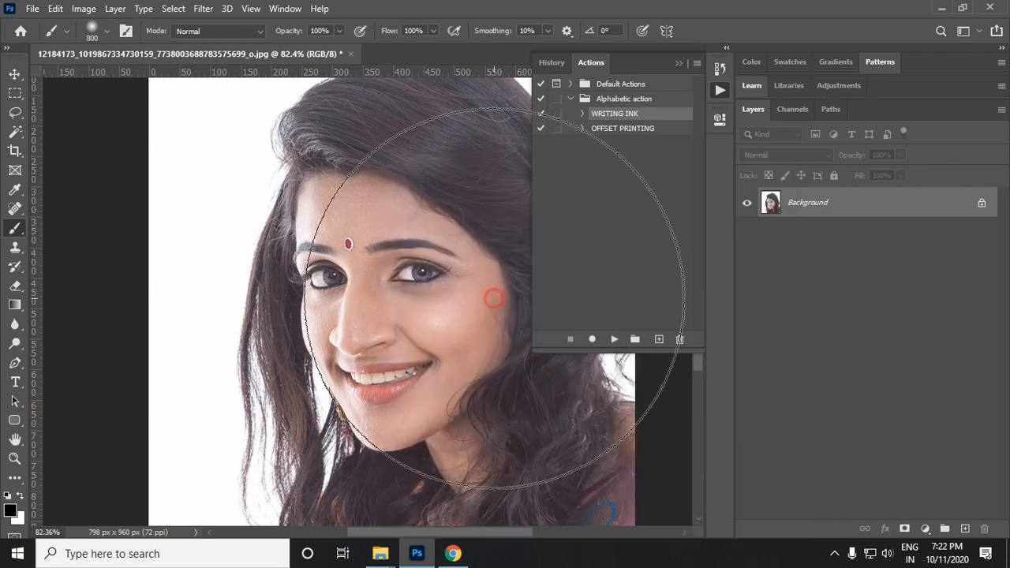
pyautogui.hotkey('ctrl', 'shift', 'n')
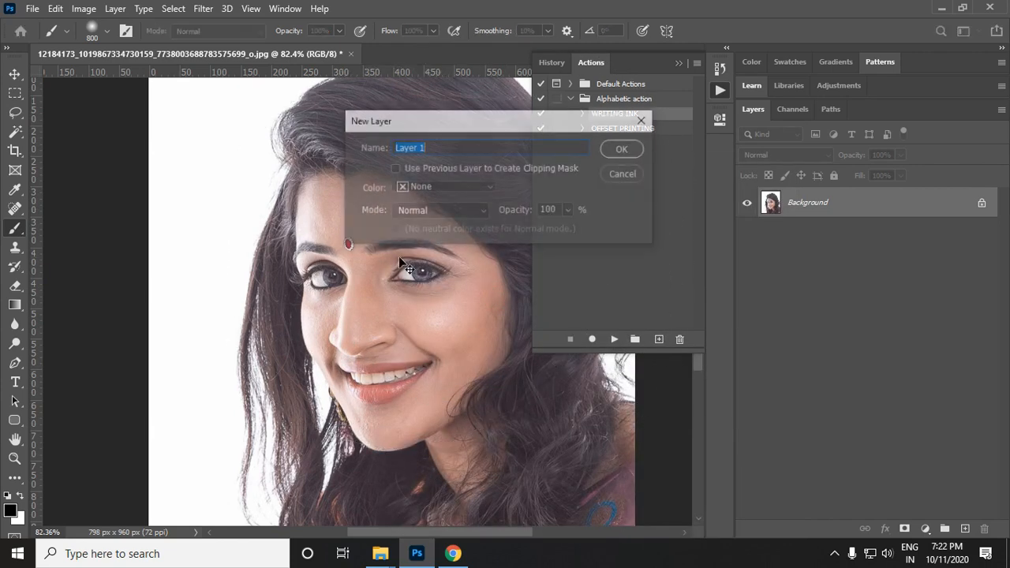
pyautogui.write('area')
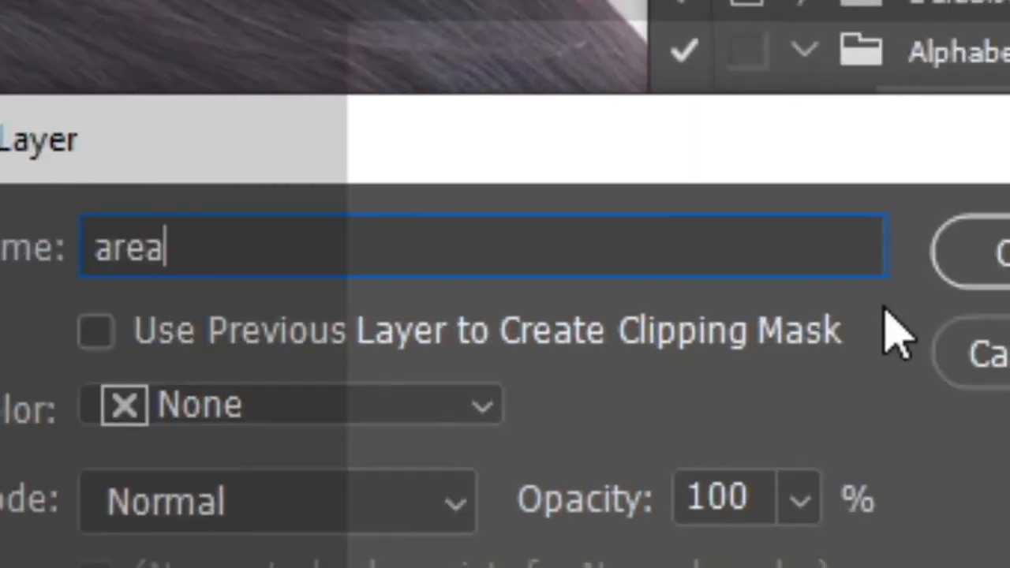
pyautogui.click(1009, 286)
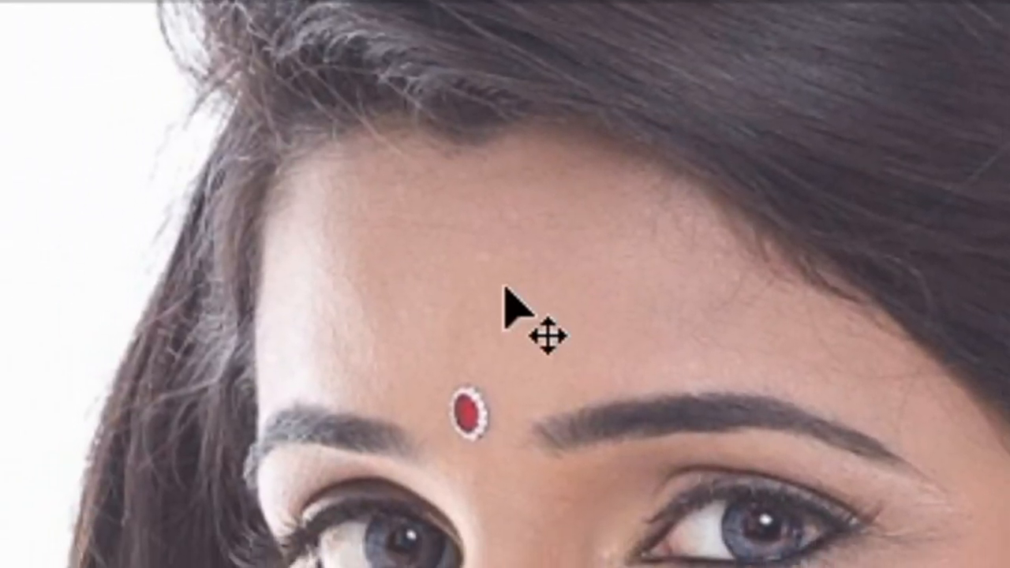
# Step: Shrink the brush to 125 px and paint the face and surrounding hair solid black on the area layer
pyautogui.press('b')
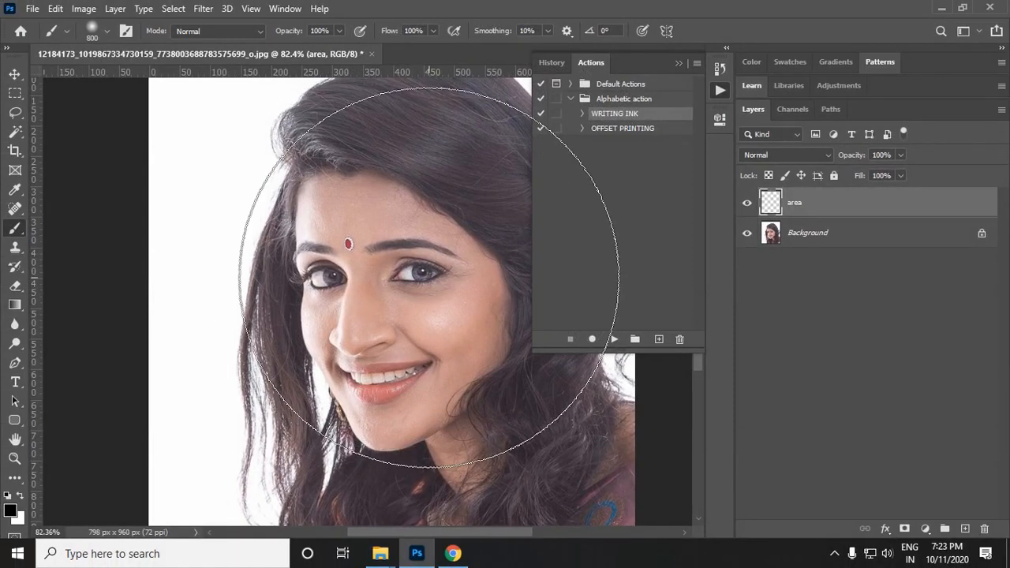
pyautogui.press('[')
pyautogui.press('[')
pyautogui.press('[')
pyautogui.press('[')
pyautogui.press('[')
pyautogui.press('[')
pyautogui.press('[')
pyautogui.press('[')
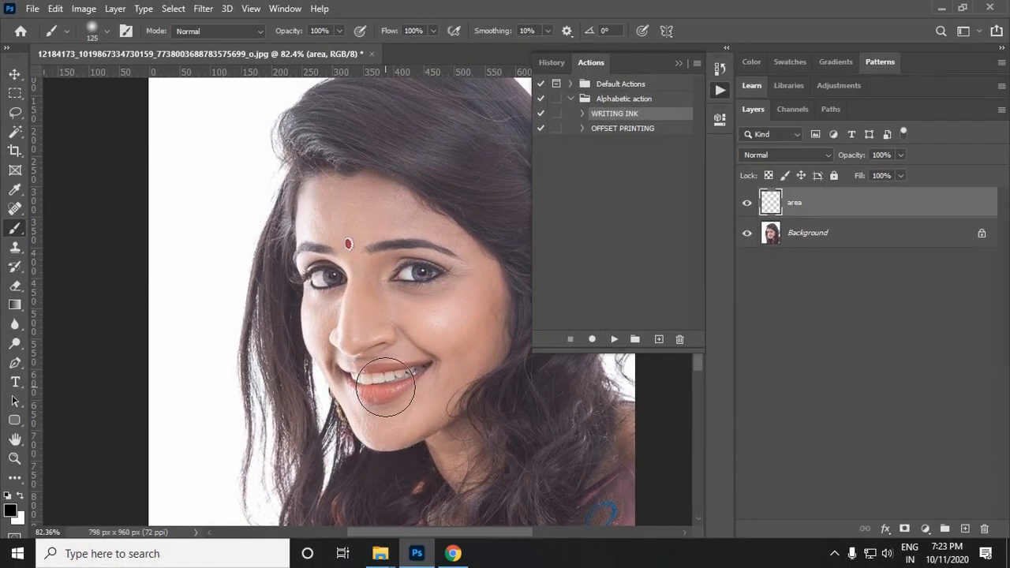
pyautogui.moveTo(392, 418)
pyautogui.mouseDown()
pyautogui.moveTo(347, 363)
pyautogui.moveTo(340, 265)
pyautogui.moveTo(458, 239)
pyautogui.moveTo(402, 283)
pyautogui.moveTo(422, 307)
pyautogui.moveTo(315, 214)
pyautogui.moveTo(492, 268)
pyautogui.moveTo(337, 220)
pyautogui.moveTo(430, 453)
pyautogui.moveTo(517, 368)
pyautogui.moveTo(392, 178)
pyautogui.moveTo(343, 160)
pyautogui.moveTo(498, 360)
pyautogui.moveTo(408, 497)
pyautogui.moveTo(363, 219)
pyautogui.moveTo(368, 255)
pyautogui.mouseUp()
pyautogui.scroll(-2, 368, 260)
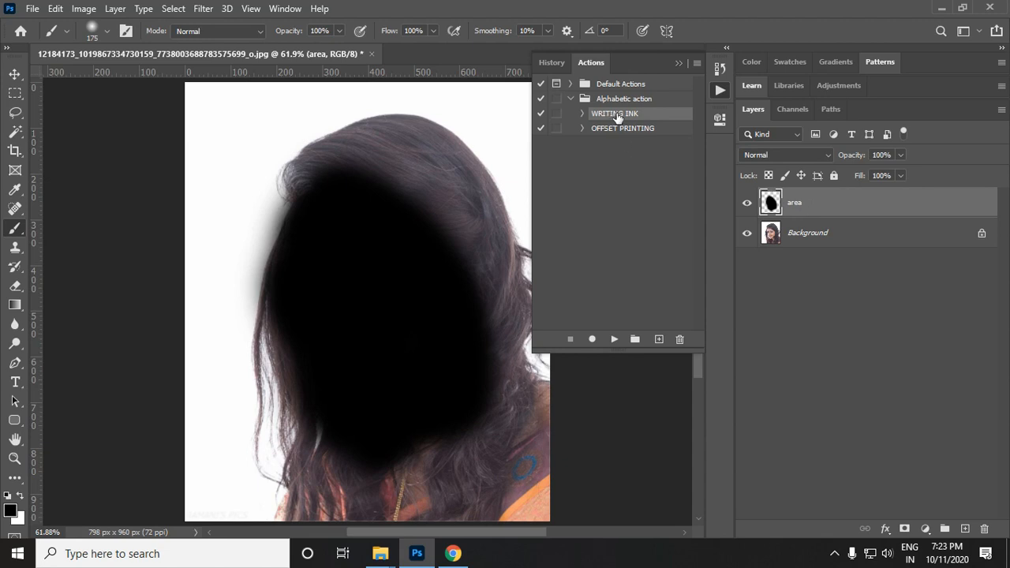
# Step: Play the WRITING INK action from the Alphabetic action set and look over its ADJUSTMENT layer group
pyautogui.click(612, 339)
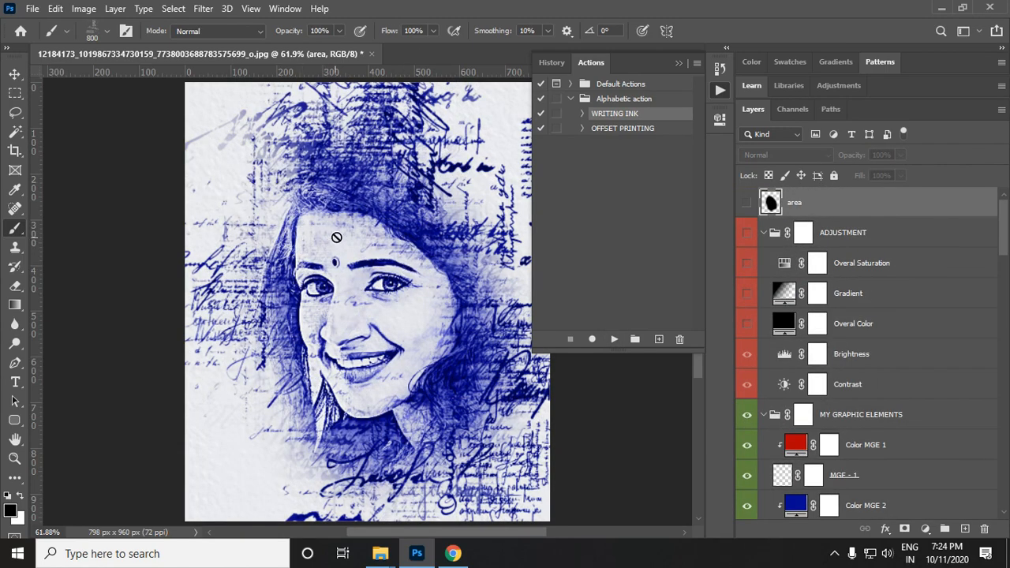
pyautogui.press('z')
pyautogui.moveTo(386, 272)
pyautogui.mouseDown()
pyautogui.moveTo(405, 293)
pyautogui.moveTo(382, 287)
pyautogui.moveTo(405, 304)
pyautogui.moveTo(384, 292)
pyautogui.mouseUp()
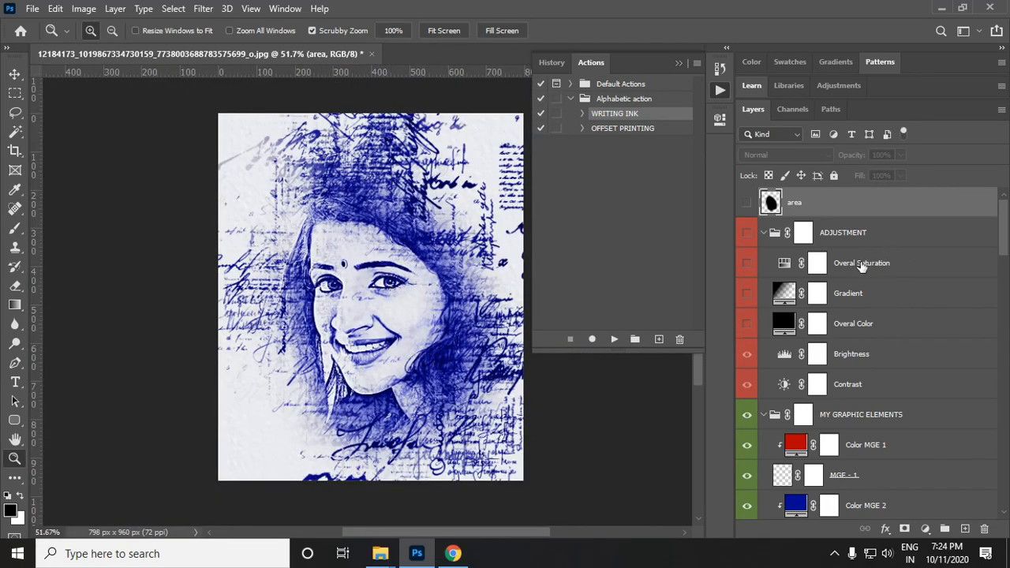
pyautogui.click(764, 232)
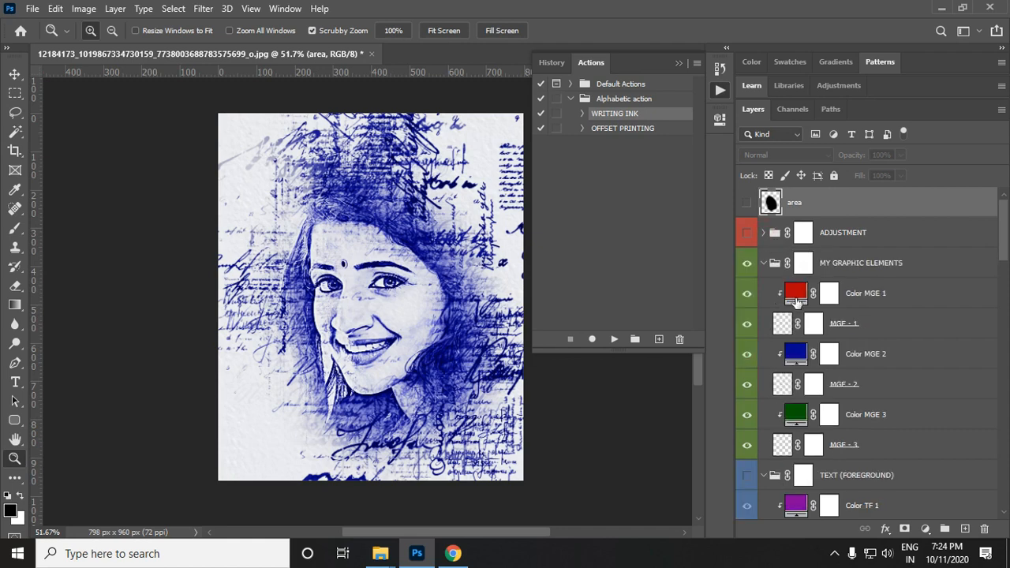
pyautogui.click(764, 233)
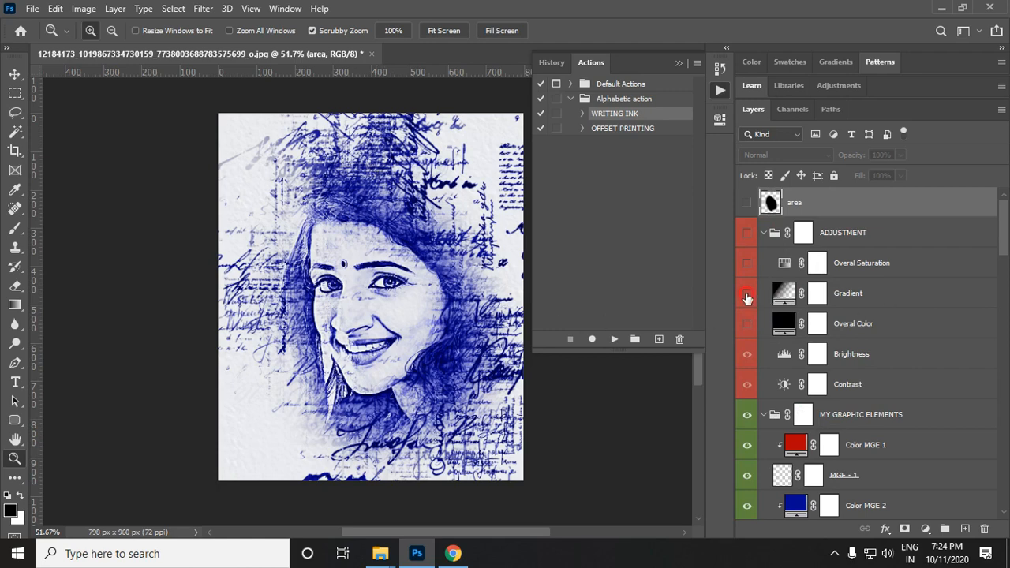
# Step: Try several Blues presets on the Gradient adjustment layer, apply the purple-to-blue one and hide the layer
pyautogui.doubleClick(784, 294)
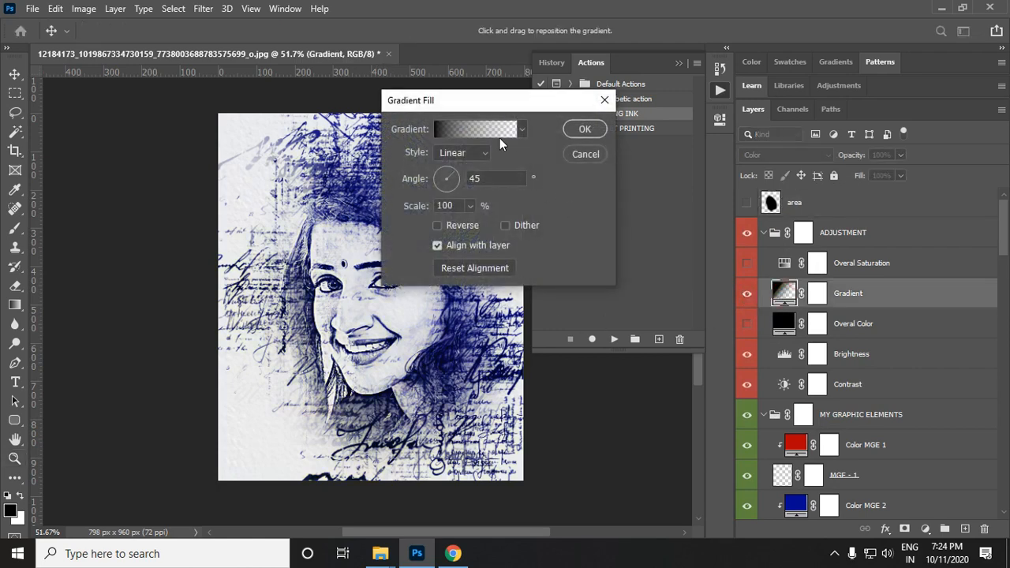
pyautogui.click(521, 129)
pyautogui.click(399, 180)
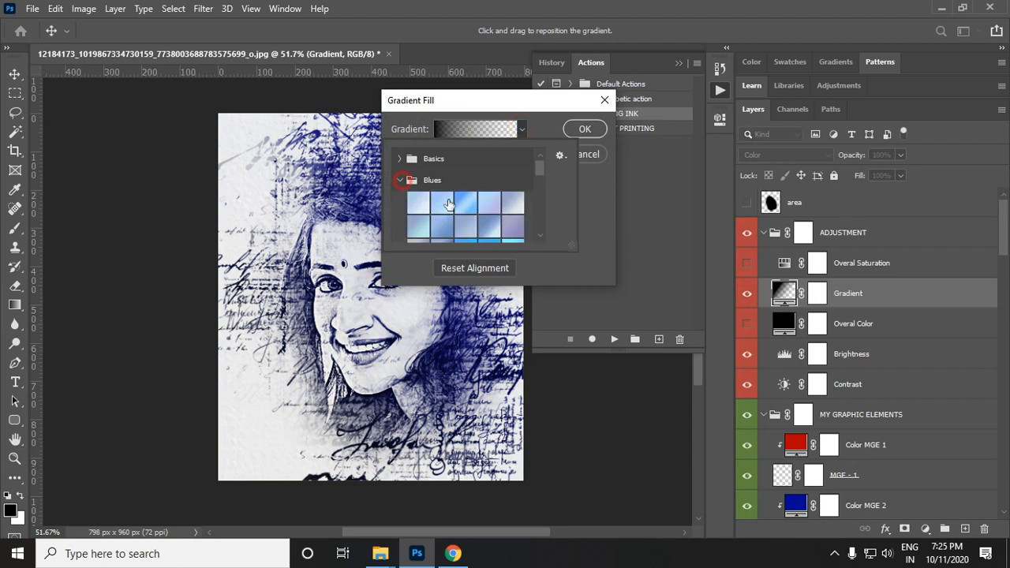
pyautogui.click(461, 203)
pyautogui.click(442, 203)
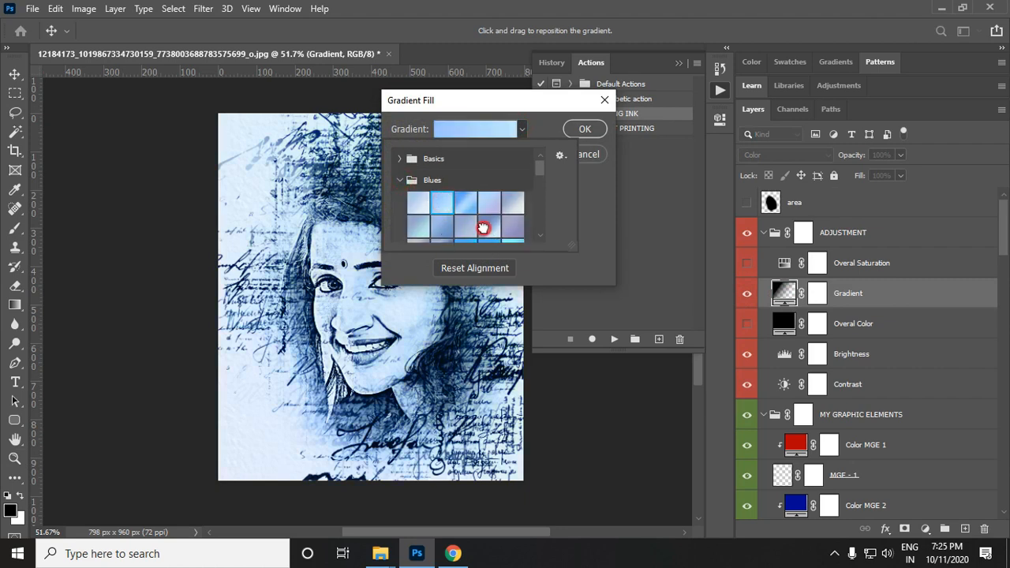
pyautogui.click(489, 227)
pyautogui.click(517, 226)
pyautogui.scroll(-3, 514, 226)
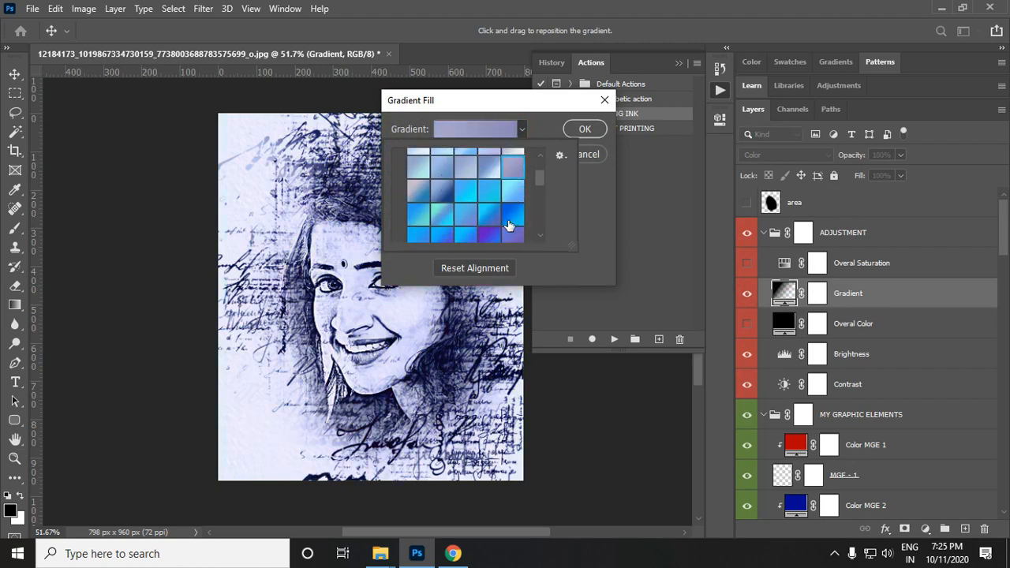
pyautogui.click(510, 215)
pyautogui.click(490, 215)
pyautogui.click(489, 234)
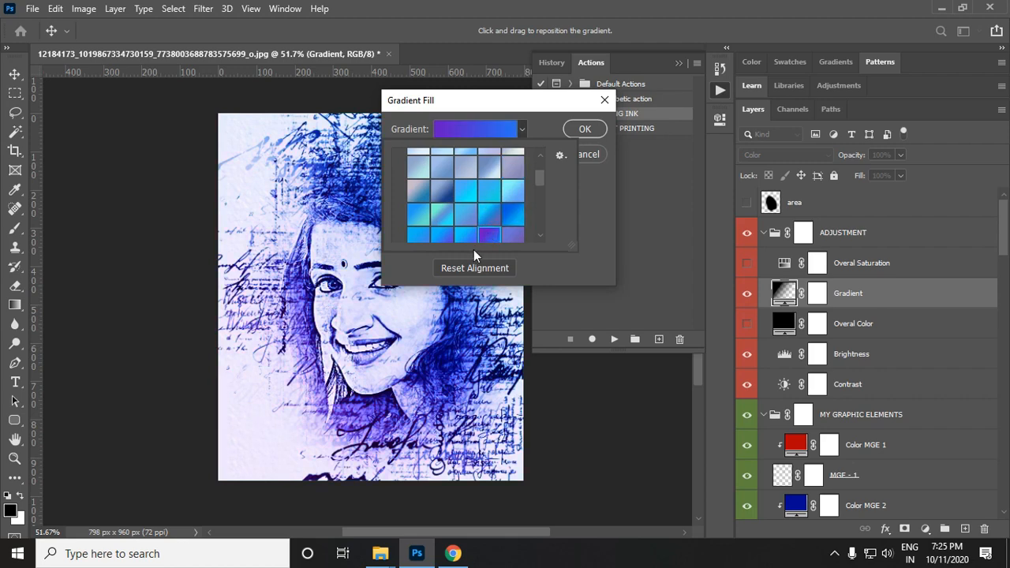
pyautogui.click(584, 129)
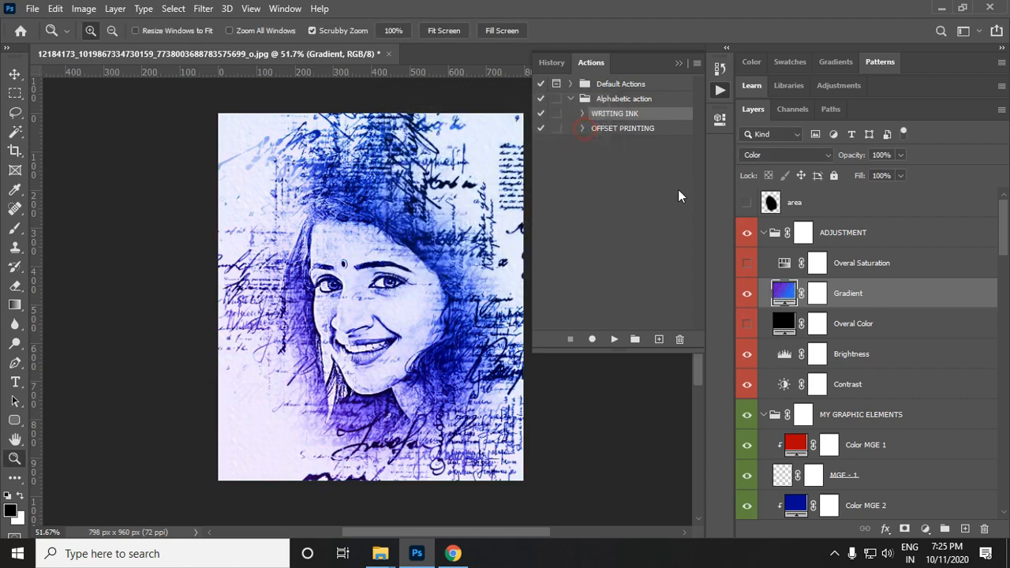
pyautogui.click(747, 295)
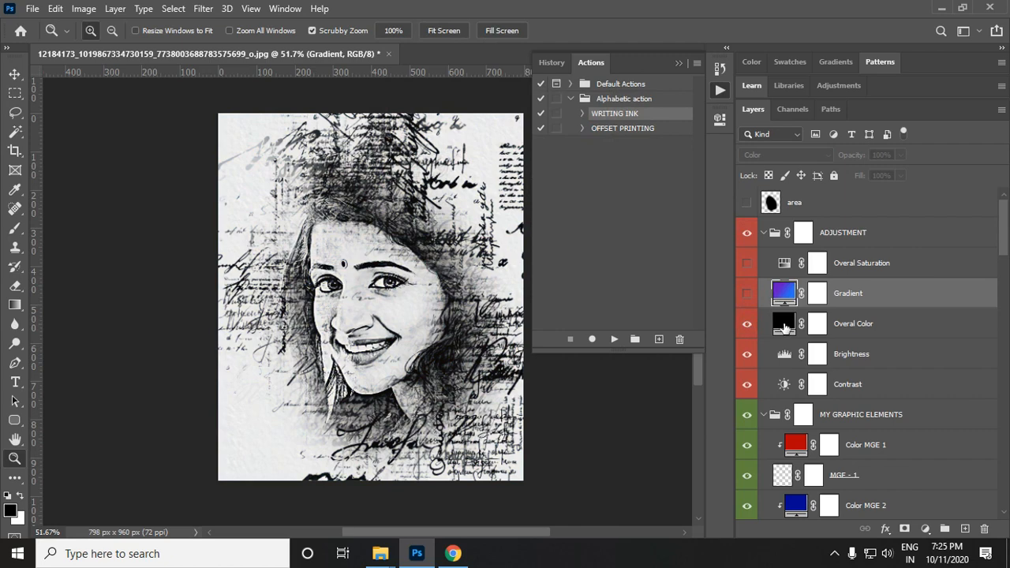
# Step: Try red and teal on the Overal Color adjustment layer, apply dark teal 0e3e39 and hide the layer
pyautogui.doubleClick(784, 324)
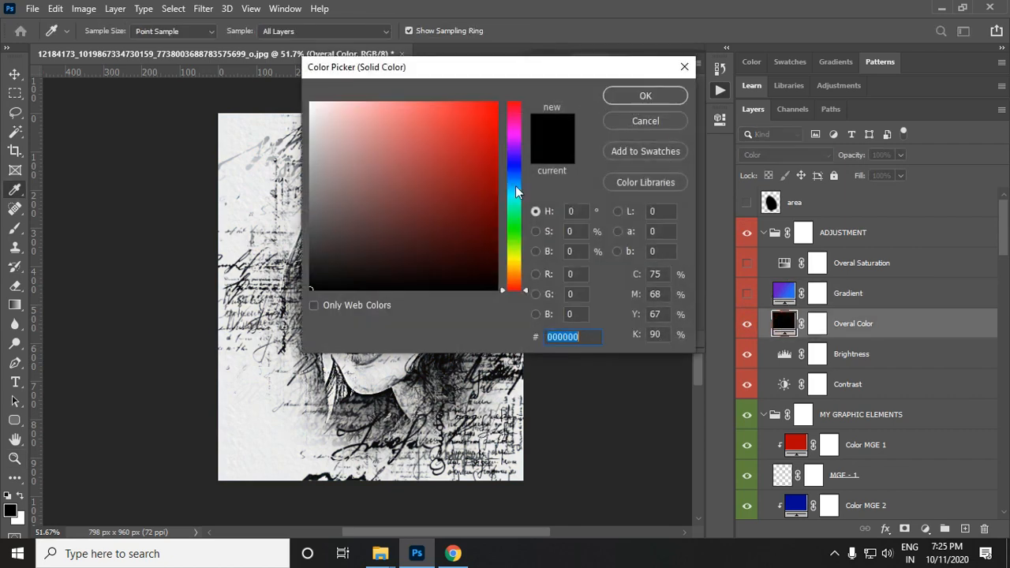
pyautogui.moveTo(499, 73); pyautogui.dragTo(704, 71)
pyautogui.moveTo(670, 141); pyautogui.dragTo(721, 84)
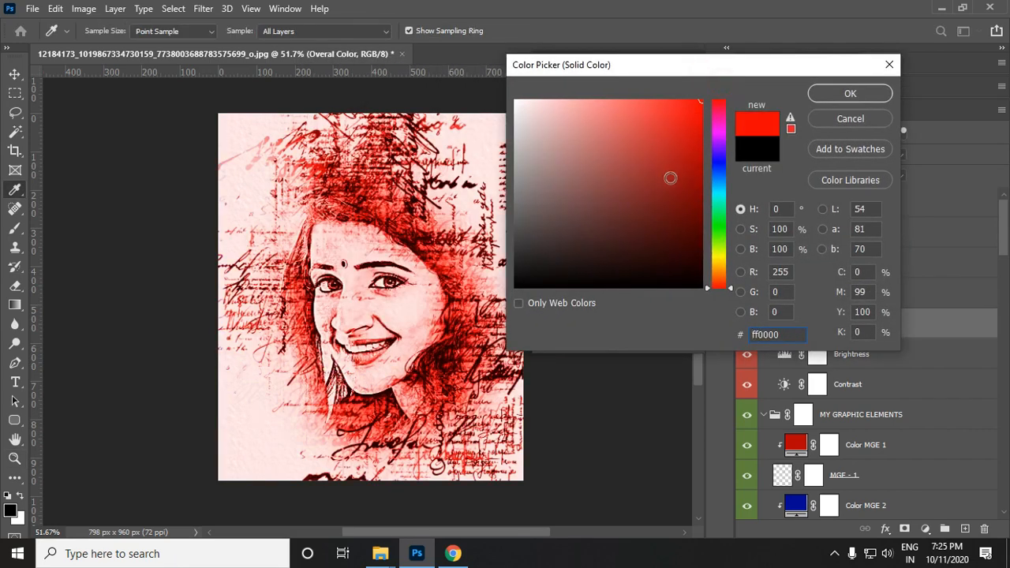
pyautogui.click(702, 203)
pyautogui.click(718, 197)
pyautogui.moveTo(645, 184)
pyautogui.mouseDown()
pyautogui.moveTo(595, 140)
pyautogui.moveTo(610, 226)
pyautogui.moveTo(588, 184)
pyautogui.moveTo(659, 241)
pyautogui.mouseUp()
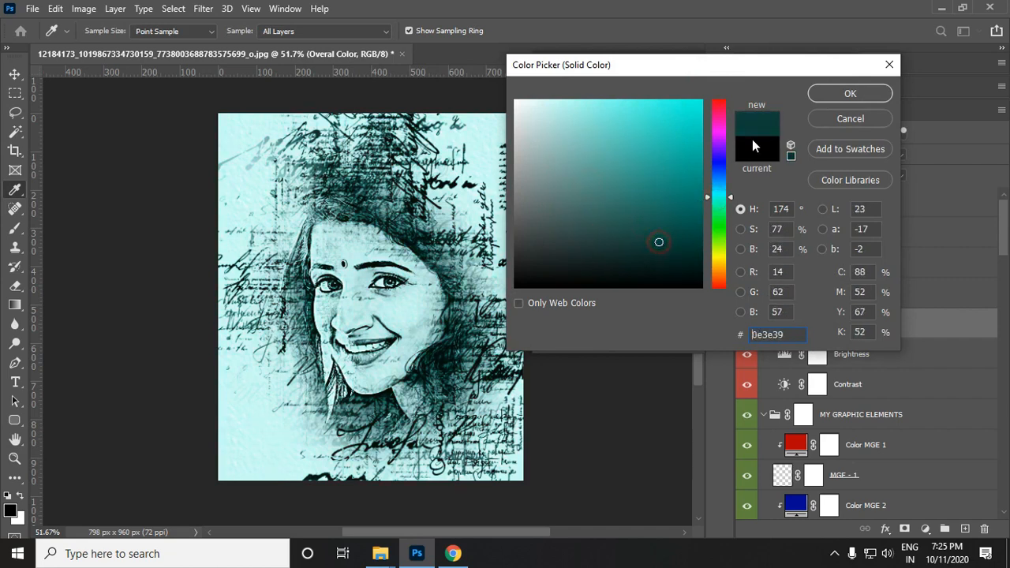
pyautogui.click(837, 95)
pyautogui.click(747, 325)
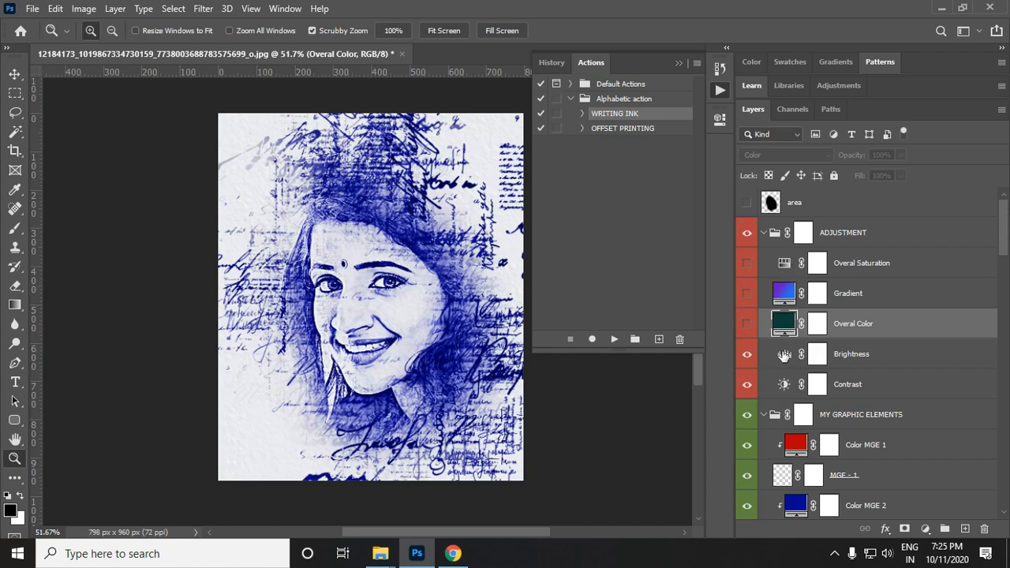
# Step: Inspect the writing-ink portrait up close and delete Group 1, which holds all the action's layers
pyautogui.moveTo(385, 278); pyautogui.dragTo(419, 298)
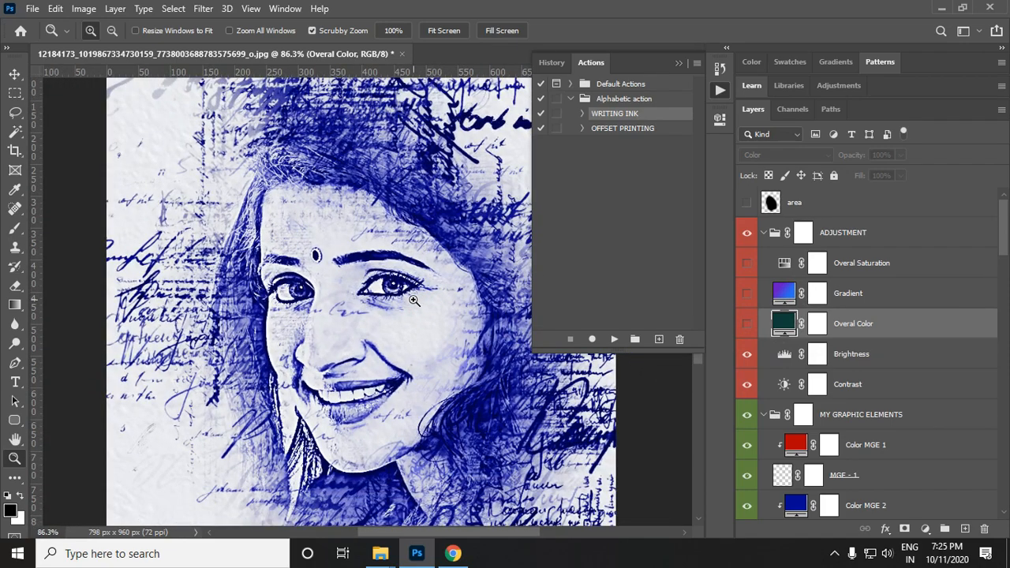
pyautogui.moveTo(392, 289); pyautogui.dragTo(363, 289)
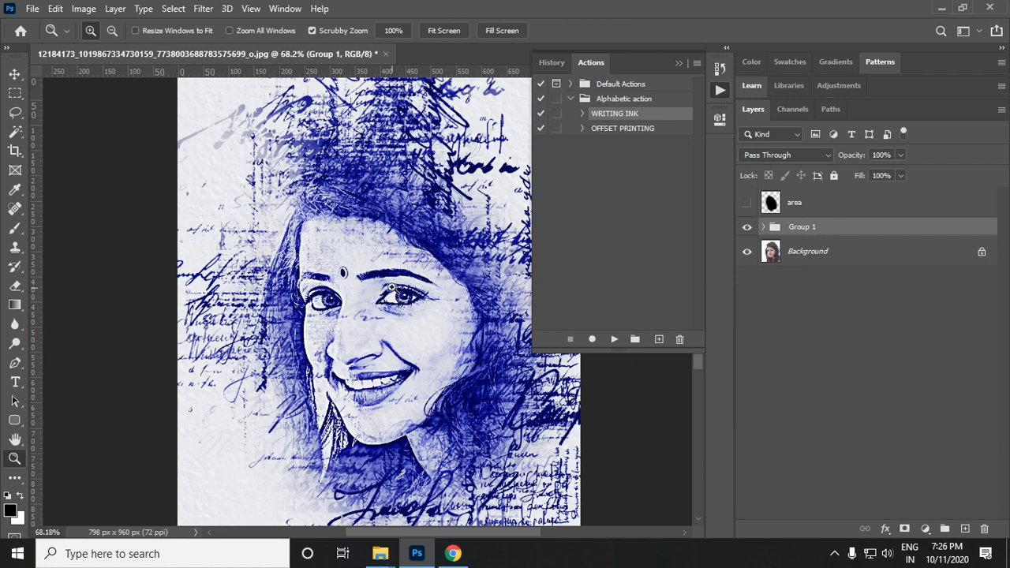
pyautogui.moveTo(391, 291); pyautogui.dragTo(407, 298)
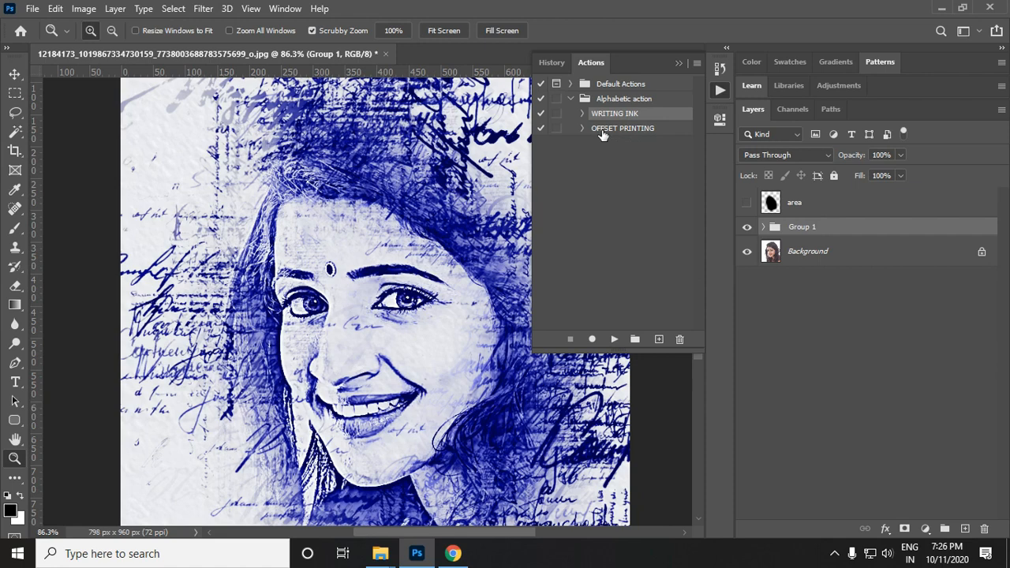
pyautogui.click(746, 228)
pyautogui.click(799, 227)
pyautogui.press('Delete')
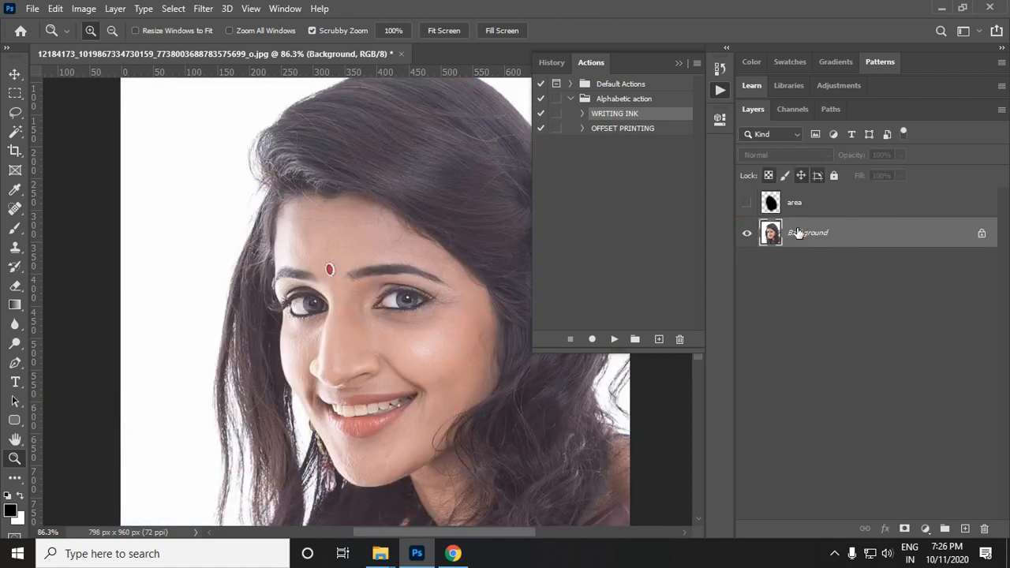
# Step: Show and select the area layer, and play the OFFSET PRINTING action on it
pyautogui.click(747, 203)
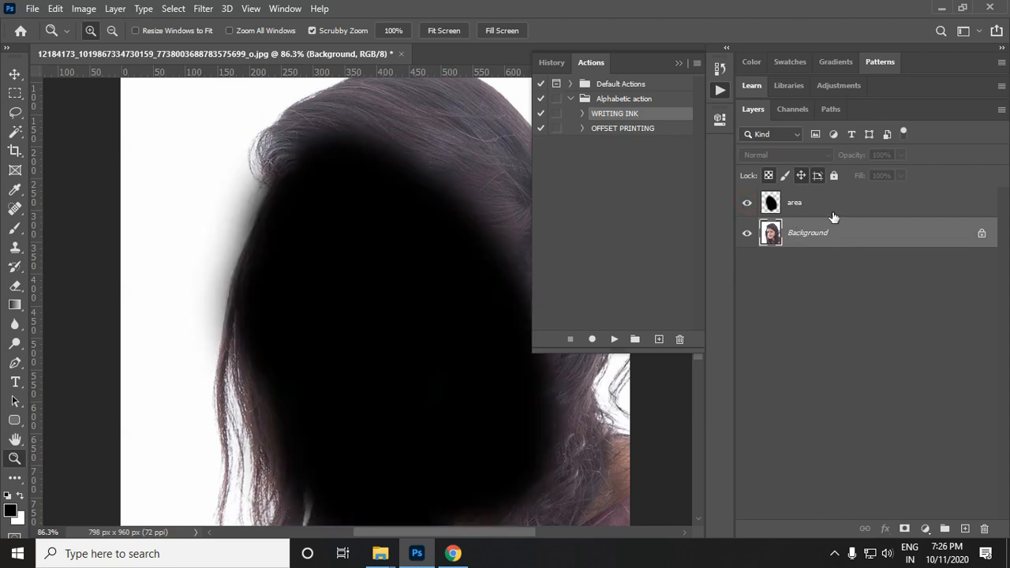
pyautogui.click(806, 204)
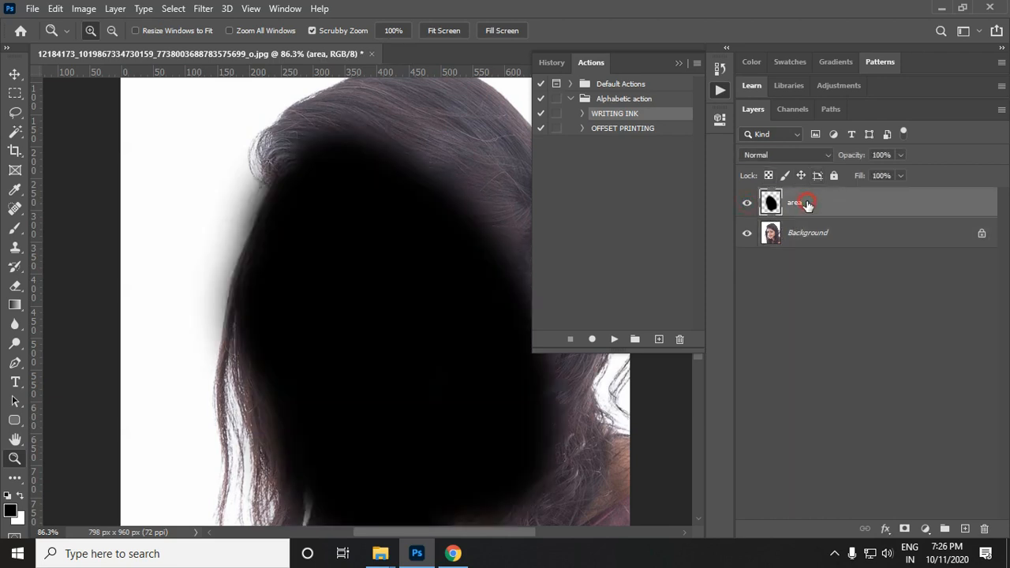
pyautogui.click(613, 130)
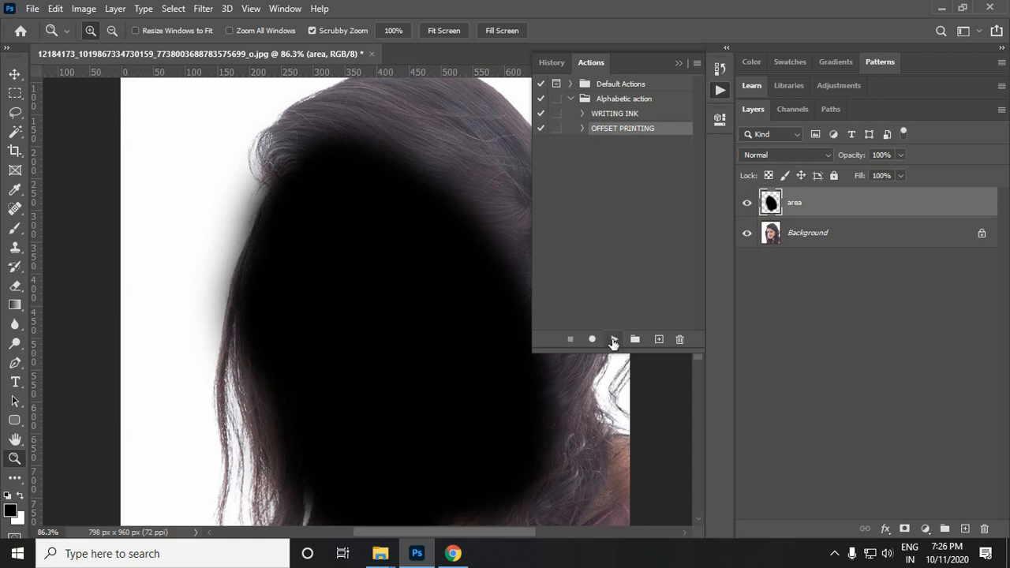
pyautogui.click(613, 340)
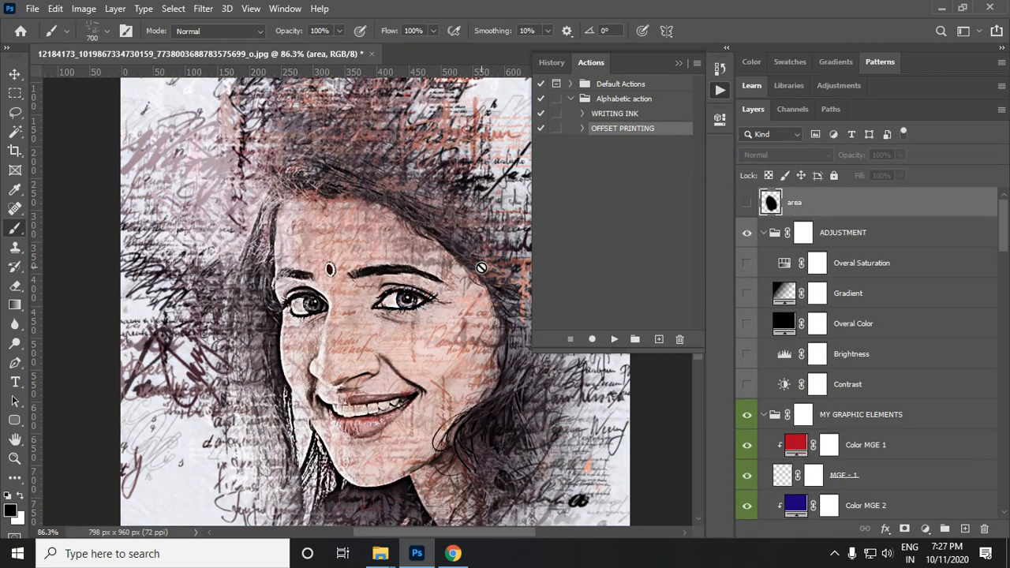
pyautogui.press('z')
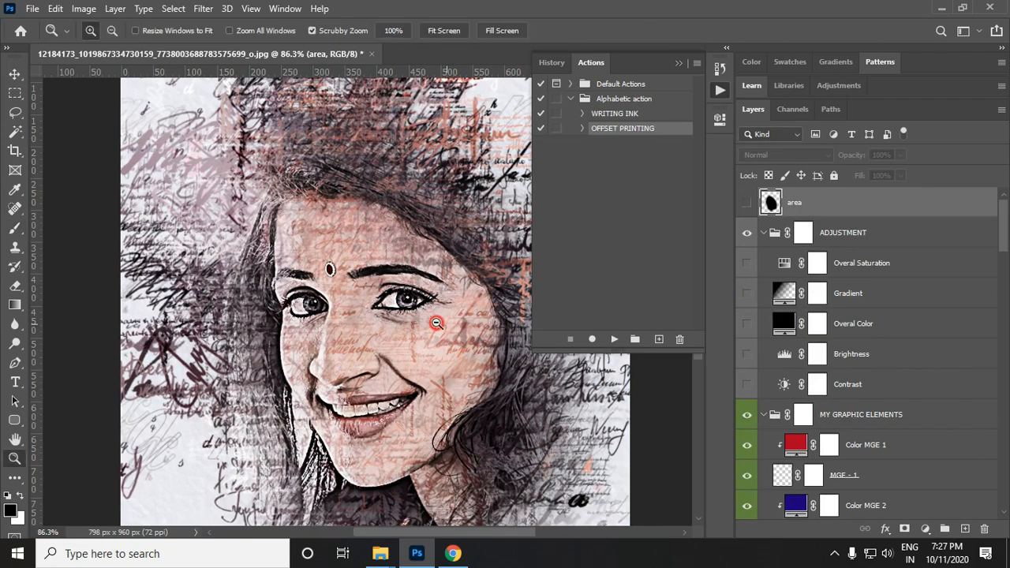
pyautogui.moveTo(437, 323)
pyautogui.mouseDown()
pyautogui.moveTo(418, 315)
pyautogui.moveTo(448, 337)
pyautogui.moveTo(444, 377)
pyautogui.moveTo(391, 354)
pyautogui.mouseUp()
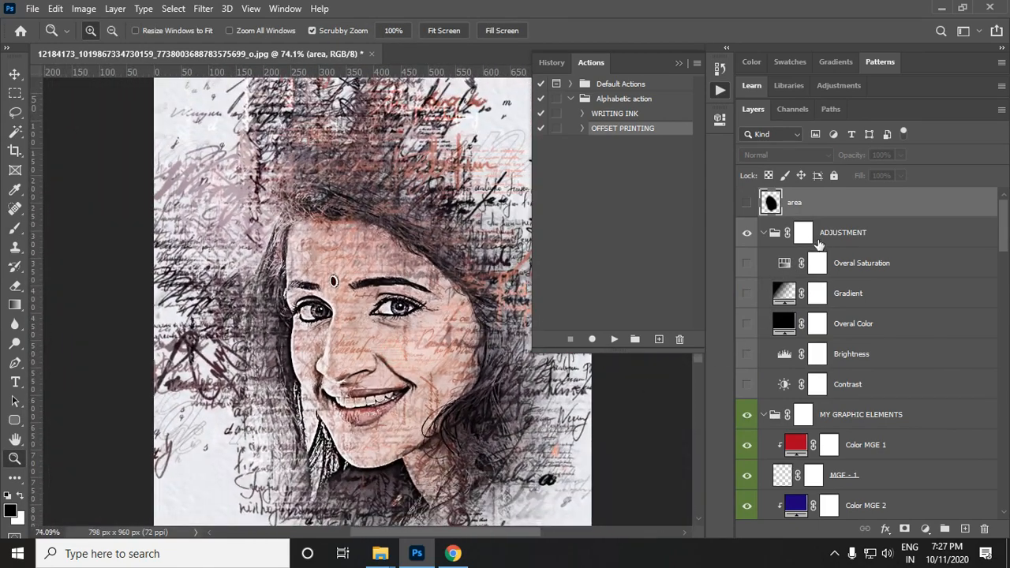
# Step: Preview the Gradient and Overal Color adjustment layers, keeping the overall color at black 000000, and hide both again
pyautogui.click(746, 295)
pyautogui.click(746, 322)
pyautogui.click(746, 322)
pyautogui.doubleClick(783, 325)
pyautogui.write('ff0000')
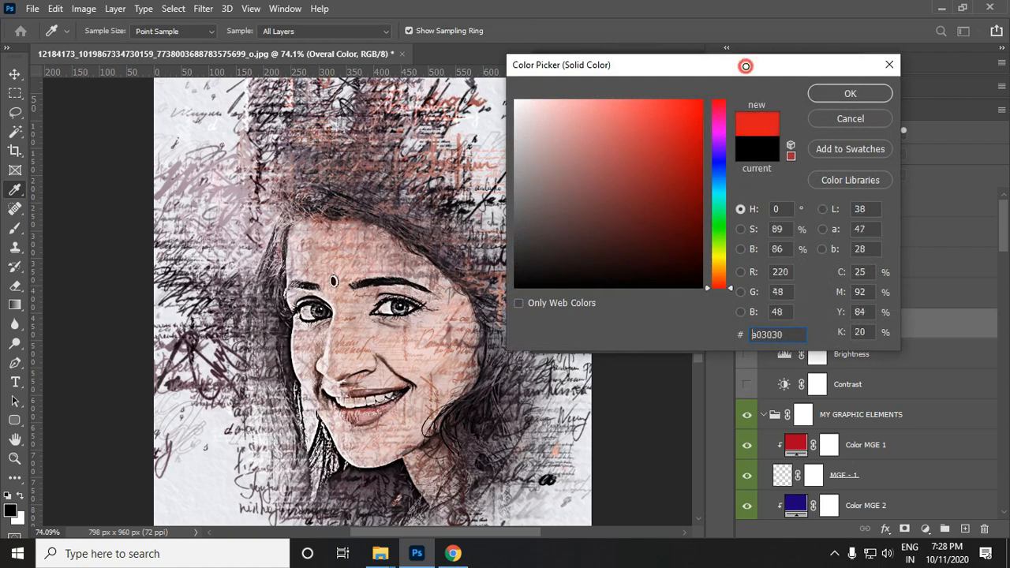
pyautogui.write('000000')
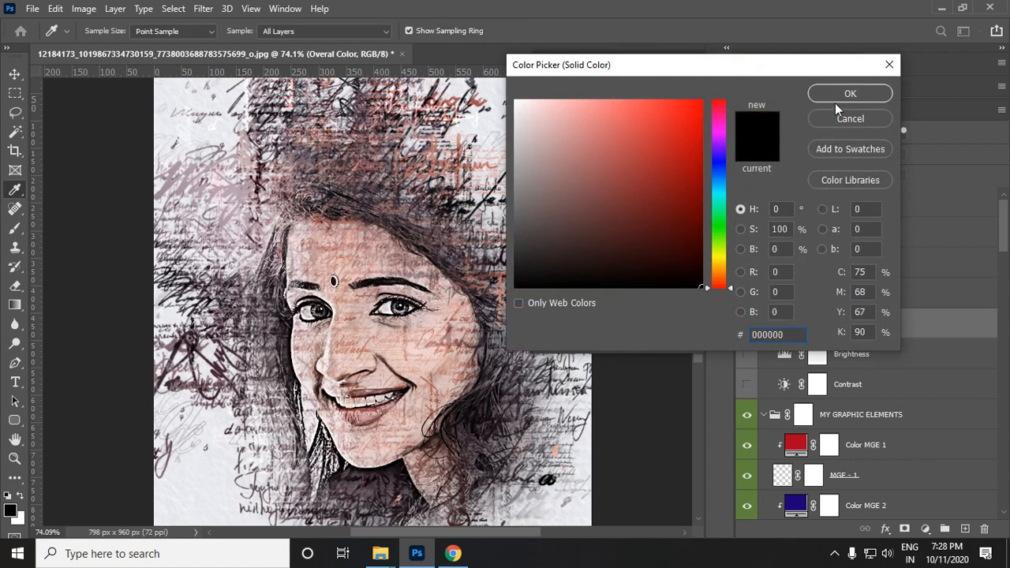
pyautogui.click(841, 96)
pyautogui.click(746, 323)
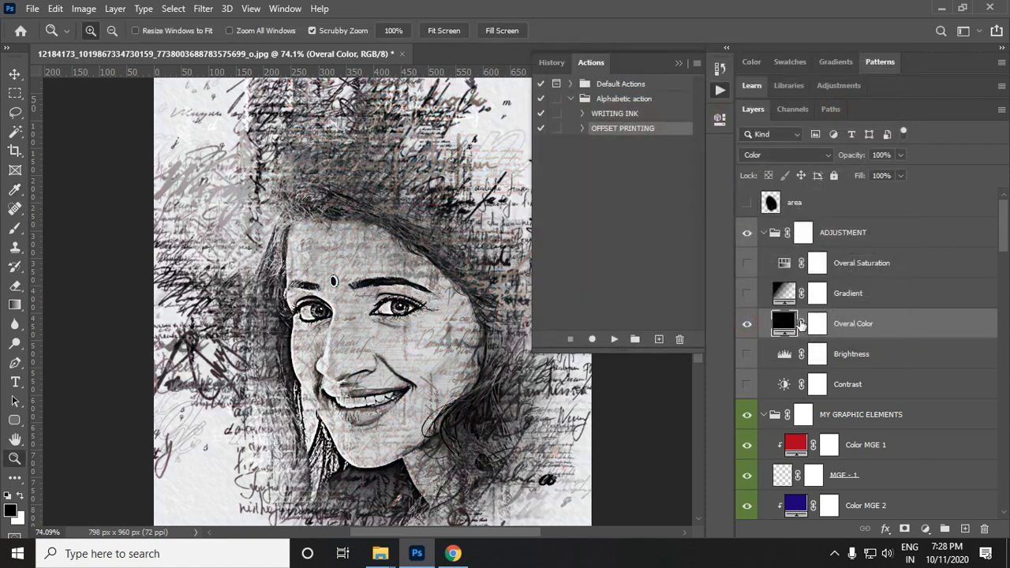
pyautogui.moveTo(410, 327); pyautogui.dragTo(459, 371)
pyautogui.click(747, 322)
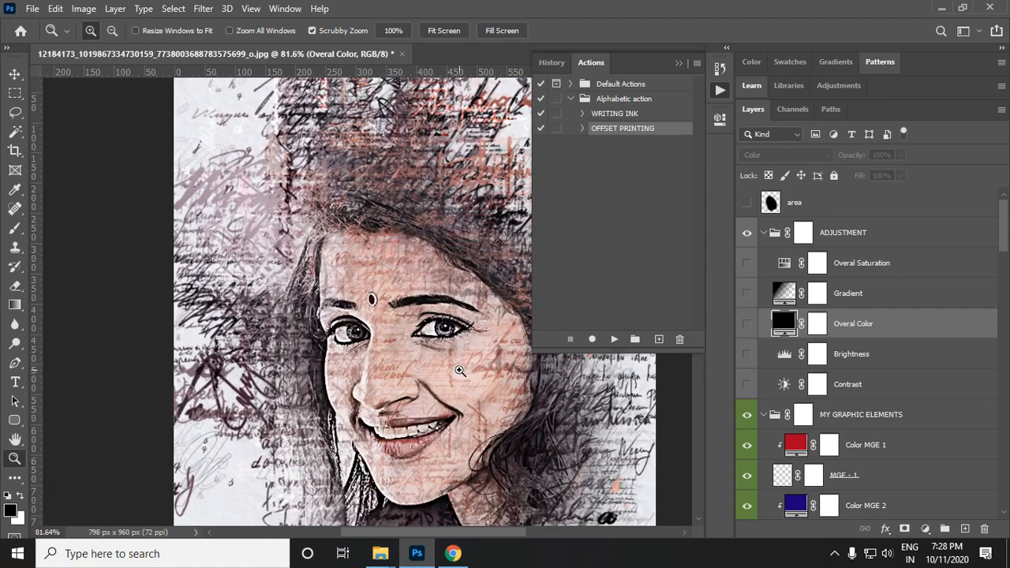